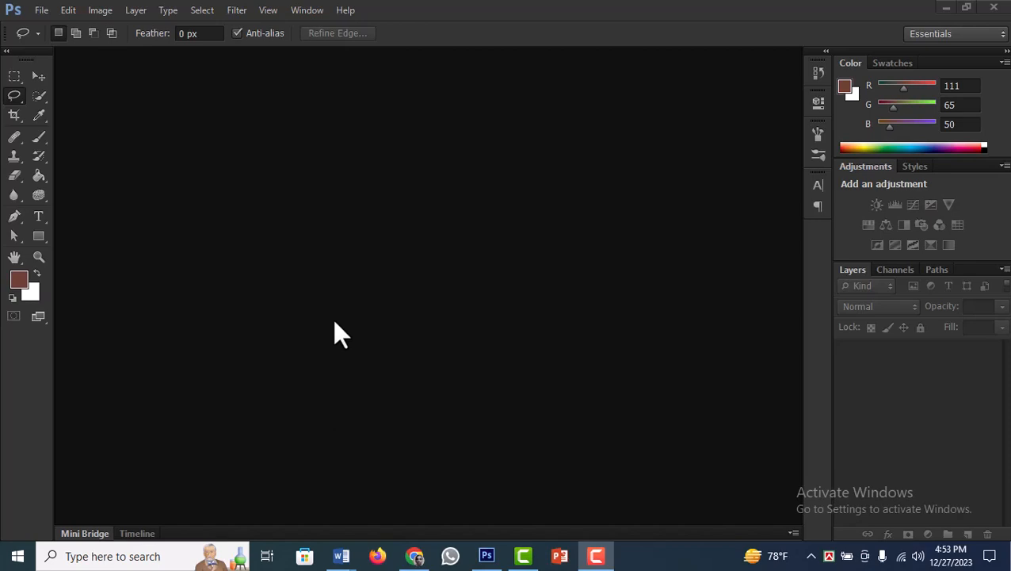
# - Open the portrait image 111 from the Image folder and duplicate its Background layer
pyautogui.doubleClick(330, 283)
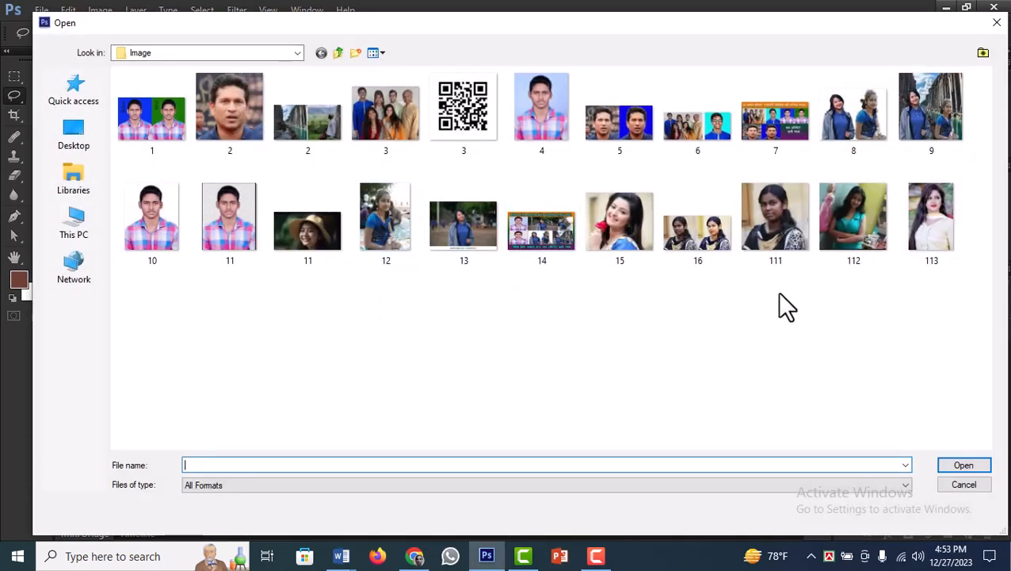
pyautogui.click(778, 218)
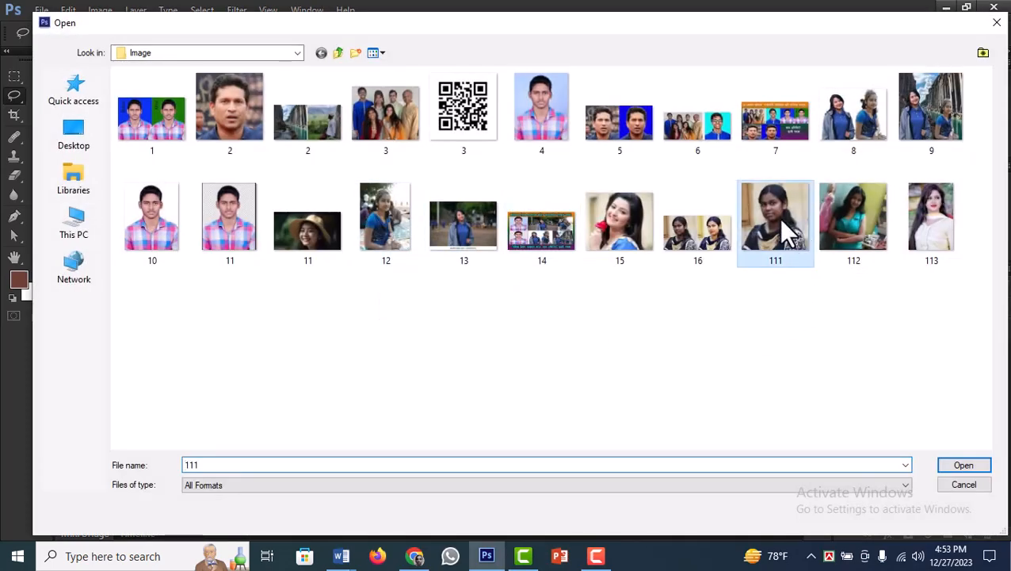
pyautogui.click(955, 466)
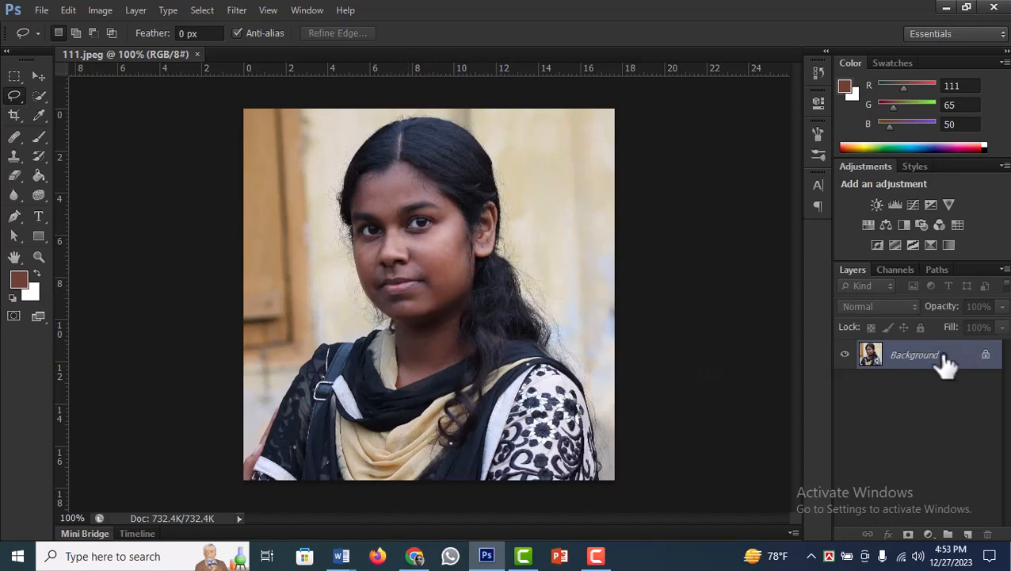
pyautogui.hotkey('ctrl', 'j')
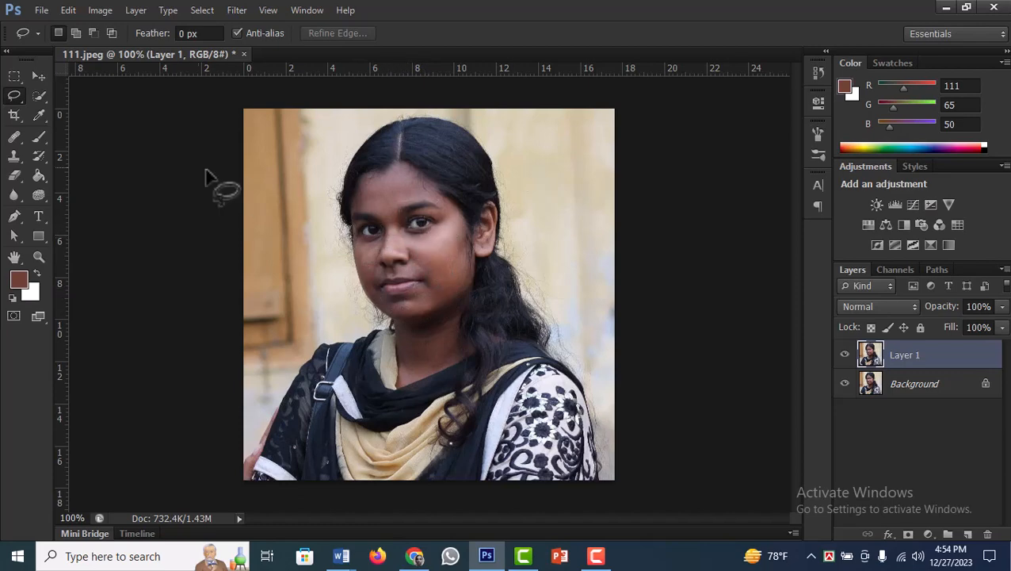
# - Outline the woman's face, ear and neck on the duplicated layer with a freehand Lasso selection
pyautogui.click(14, 96)
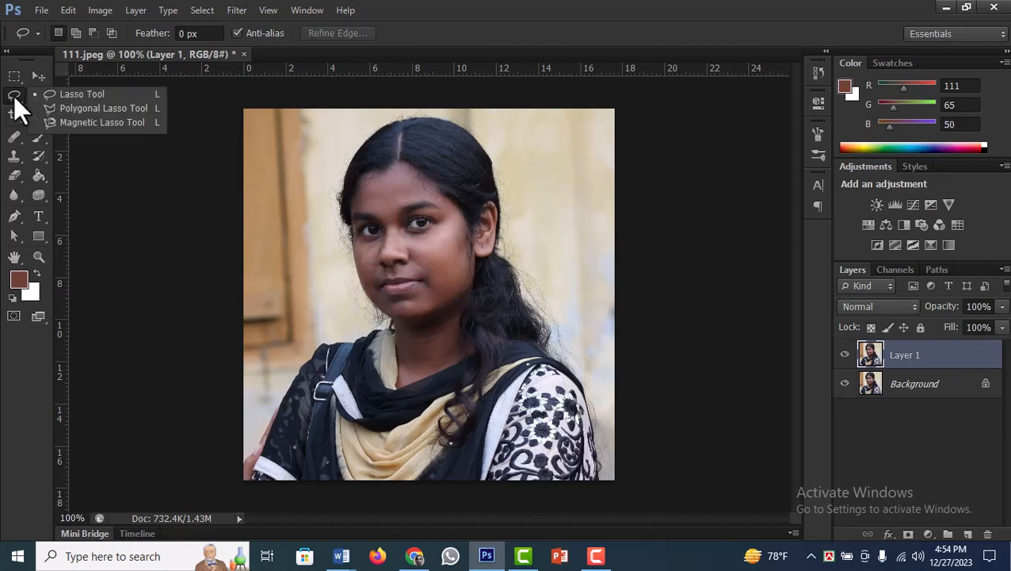
pyautogui.click(72, 95)
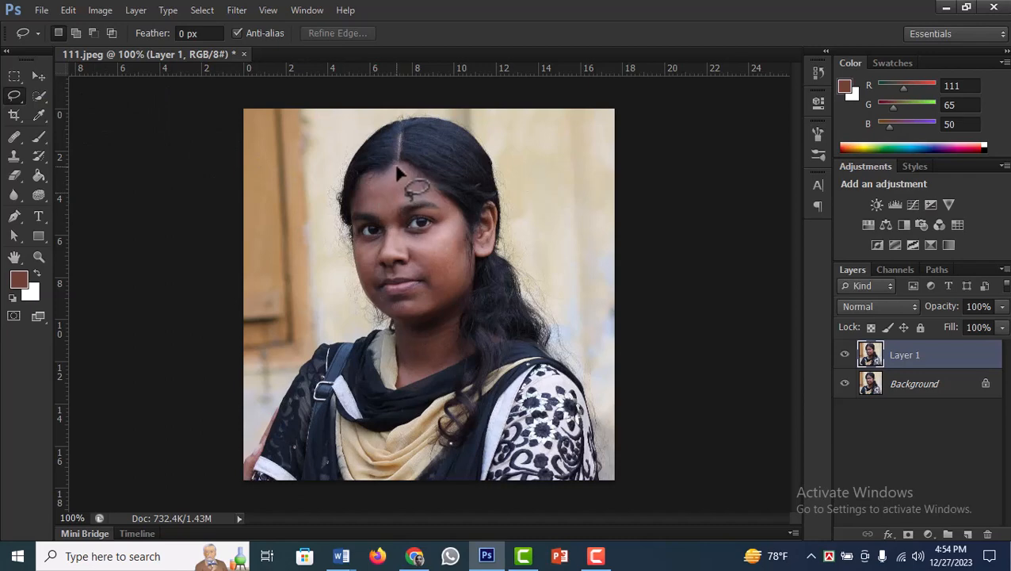
pyautogui.moveTo(392, 168)
pyautogui.mouseDown()
pyautogui.moveTo(361, 183)
pyautogui.moveTo(355, 239)
pyautogui.moveTo(369, 299)
pyautogui.moveTo(397, 326)
pyautogui.moveTo(396, 386)
pyautogui.moveTo(470, 357)
pyautogui.moveTo(460, 328)
pyautogui.moveTo(478, 255)
pyautogui.moveTo(491, 265)
pyautogui.moveTo(500, 255)
pyautogui.moveTo(501, 207)
pyautogui.moveTo(489, 207)
pyautogui.moveTo(475, 234)
pyautogui.moveTo(399, 167)
pyautogui.mouseUp()
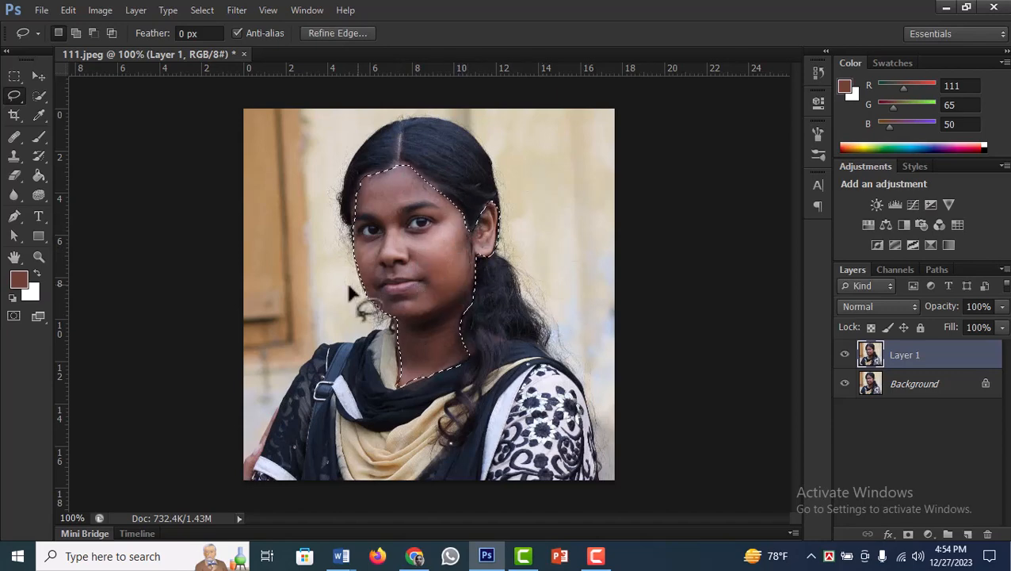
# - Open the foreground color picker and try out several orange shades, ending on f66d40
pyautogui.click(18, 279)
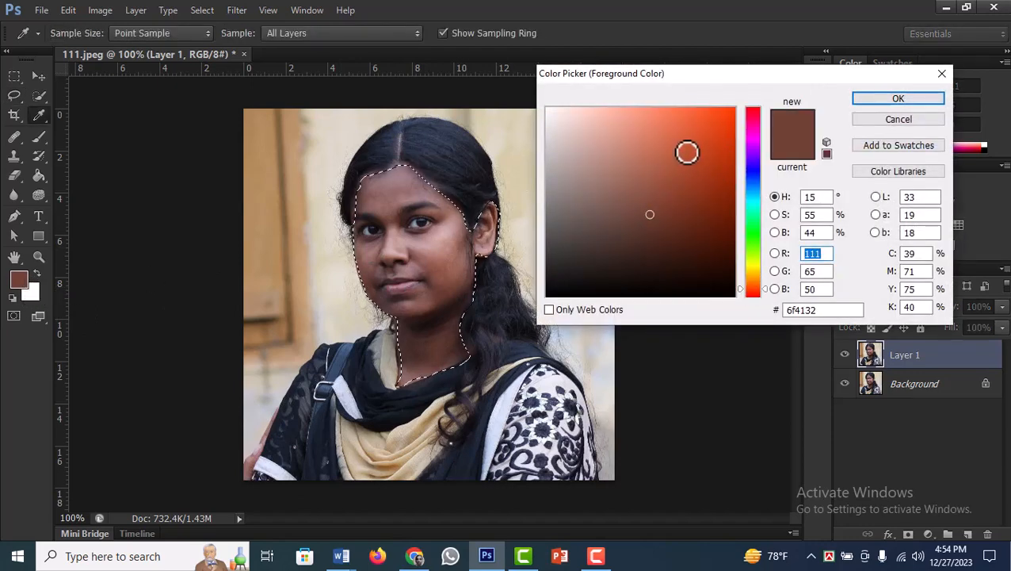
pyautogui.moveTo(686, 151); pyautogui.dragTo(687, 116)
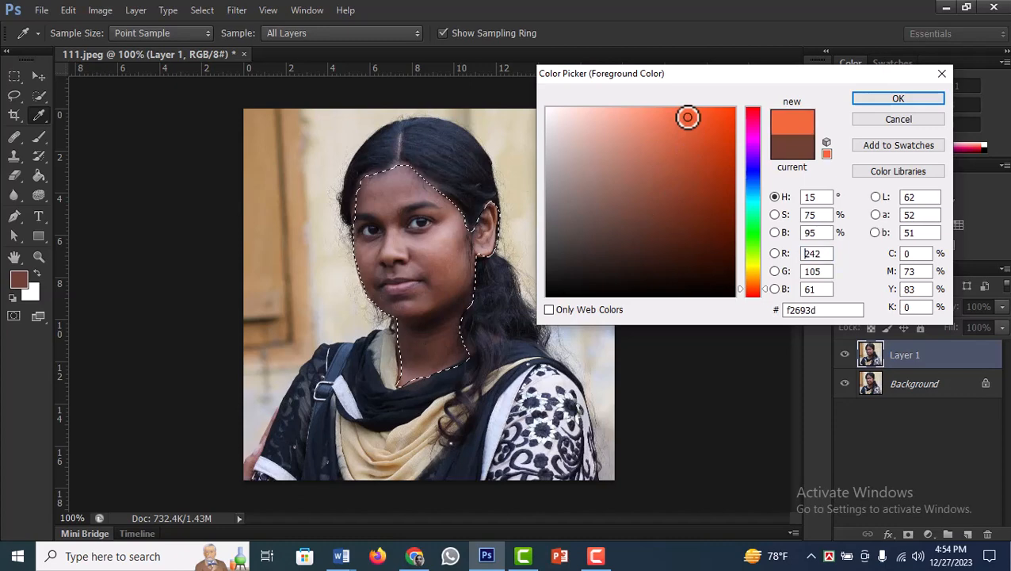
pyautogui.click(628, 116)
pyautogui.click(690, 122)
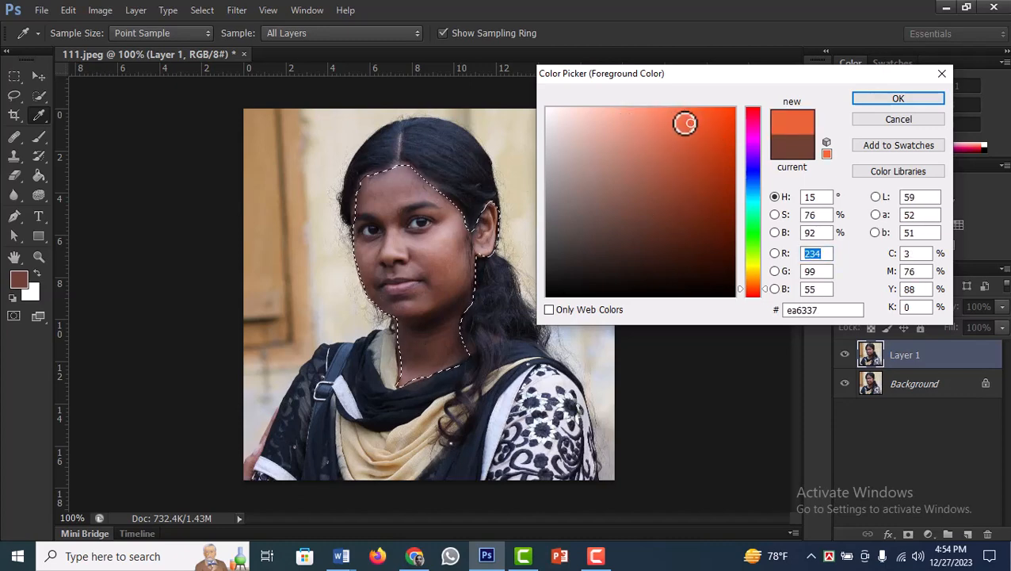
pyautogui.click(685, 123)
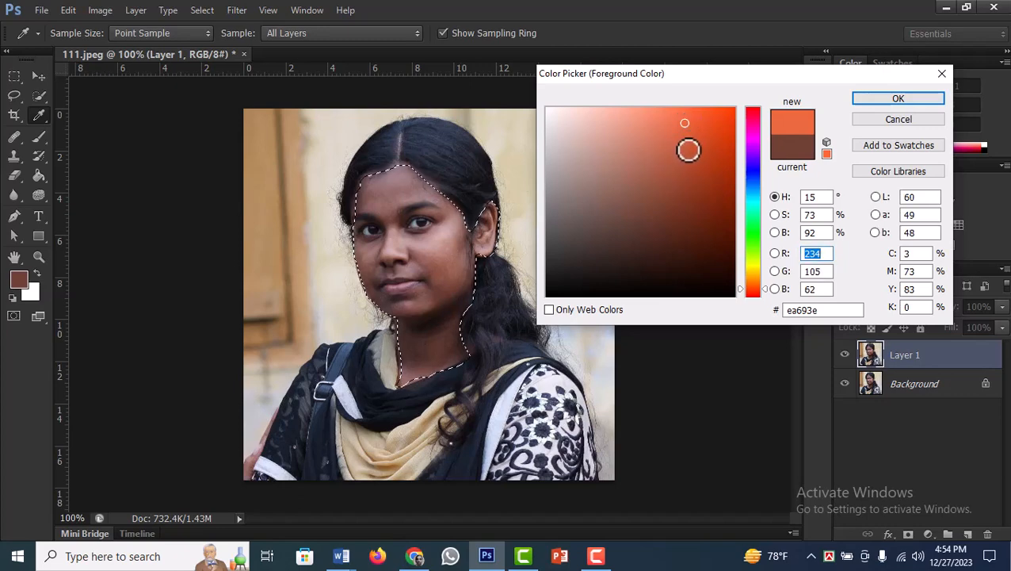
pyautogui.click(689, 149)
pyautogui.click(663, 115)
pyautogui.click(686, 115)
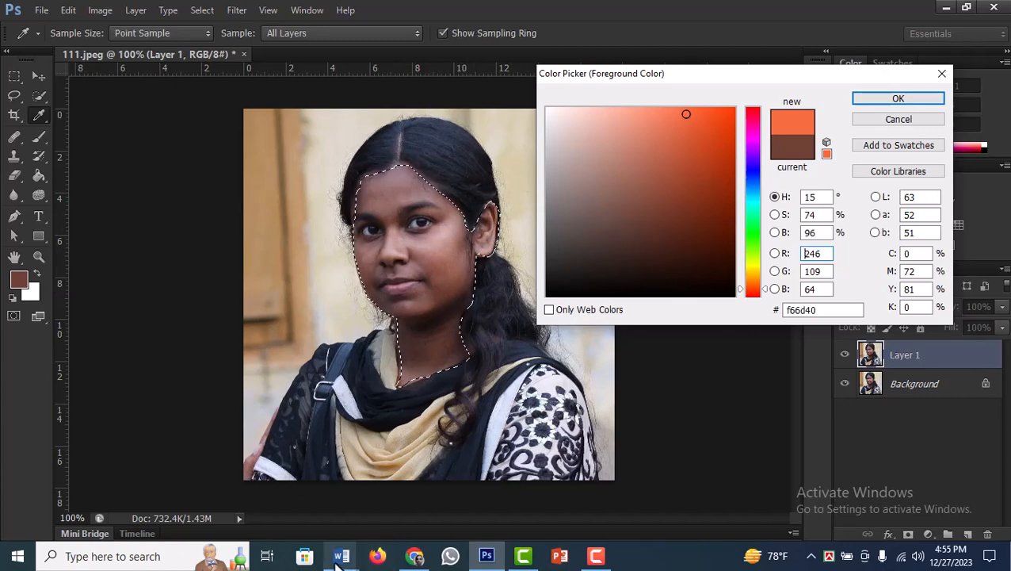
# - Copy the face color code f4c3b2 from the Word document and apply it as the foreground color in Photoshop
pyautogui.moveTo(339, 560)
pyautogui.click(451, 492)
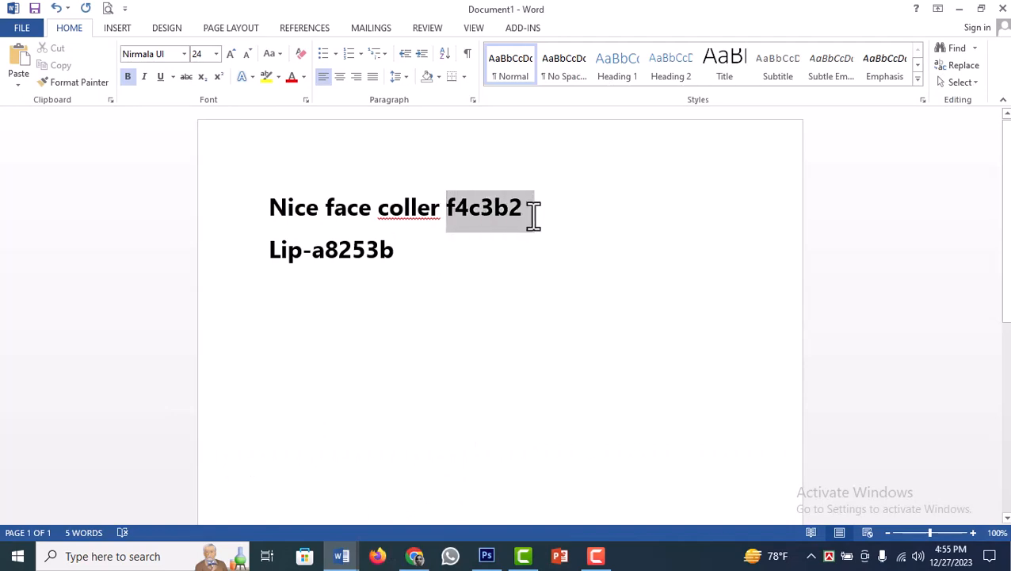
pyautogui.moveTo(533, 214); pyautogui.dragTo(535, 215)
pyautogui.hotkey('ctrl', 'c')
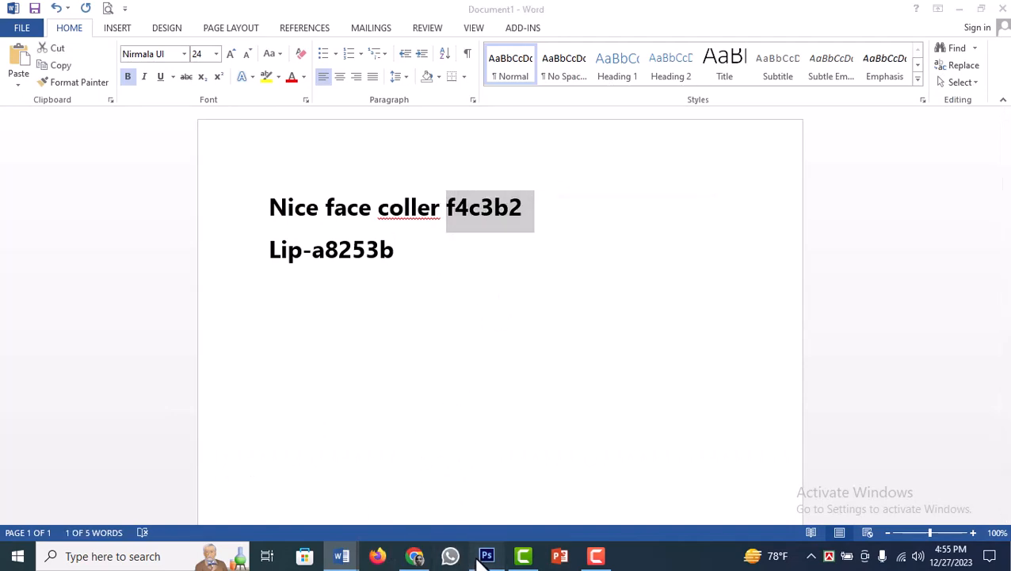
pyautogui.click(486, 555)
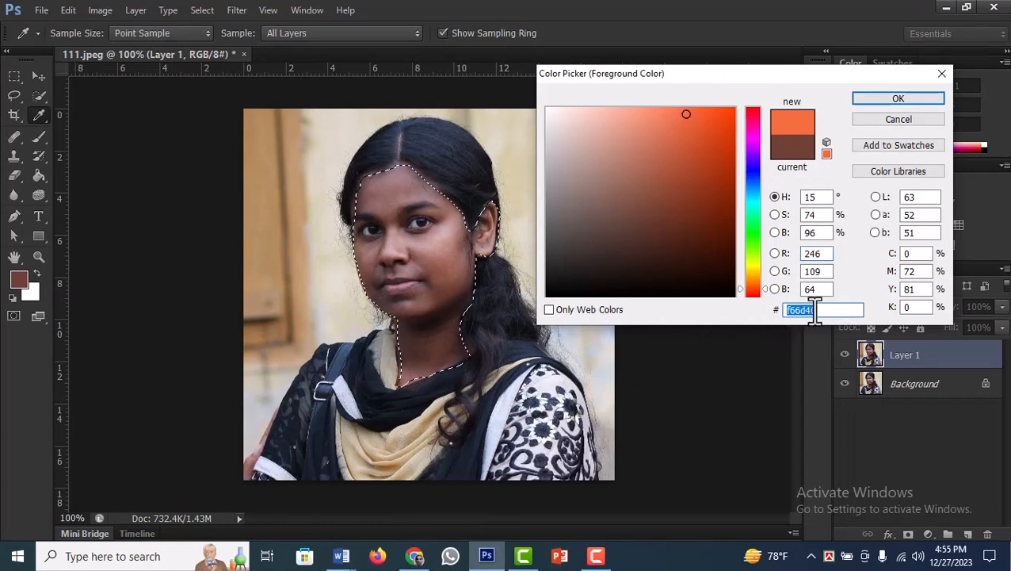
pyautogui.hotkey('ctrl', 'v')
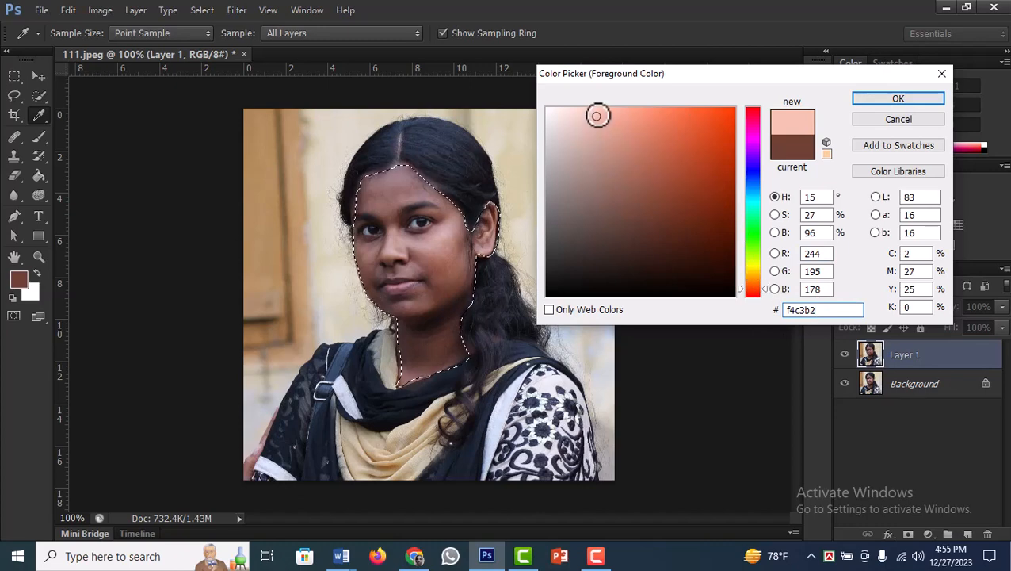
pyautogui.click(913, 96)
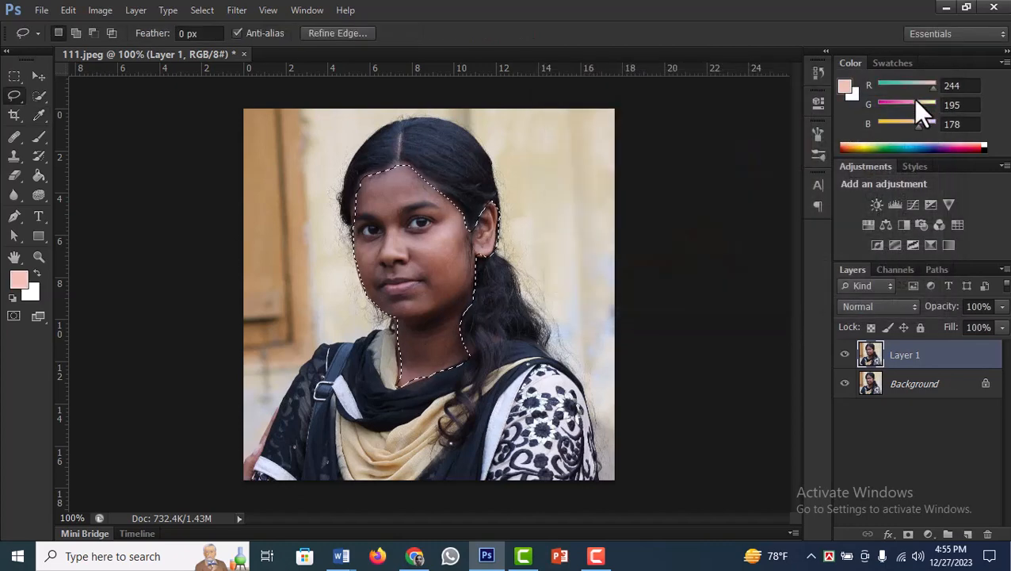
# - Add a new layer and fill the face and neck selection on it with the foreground color using the Paint Bucket
pyautogui.click(968, 535)
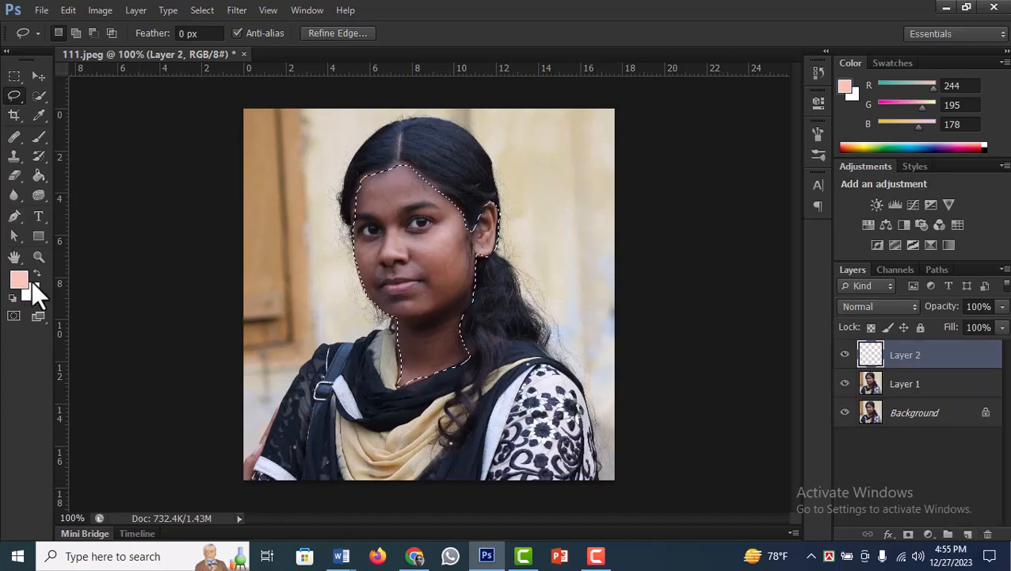
pyautogui.click(38, 174)
pyautogui.click(388, 191)
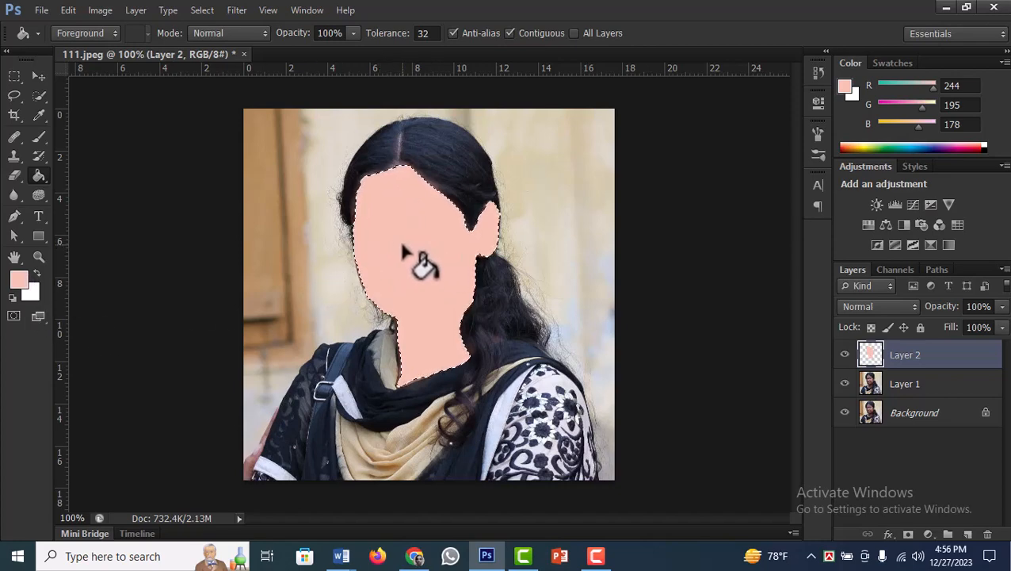
# - Deselect the face area and set the filled layer's blend mode to Soft Light
pyautogui.hotkey('ctrl', 'd')
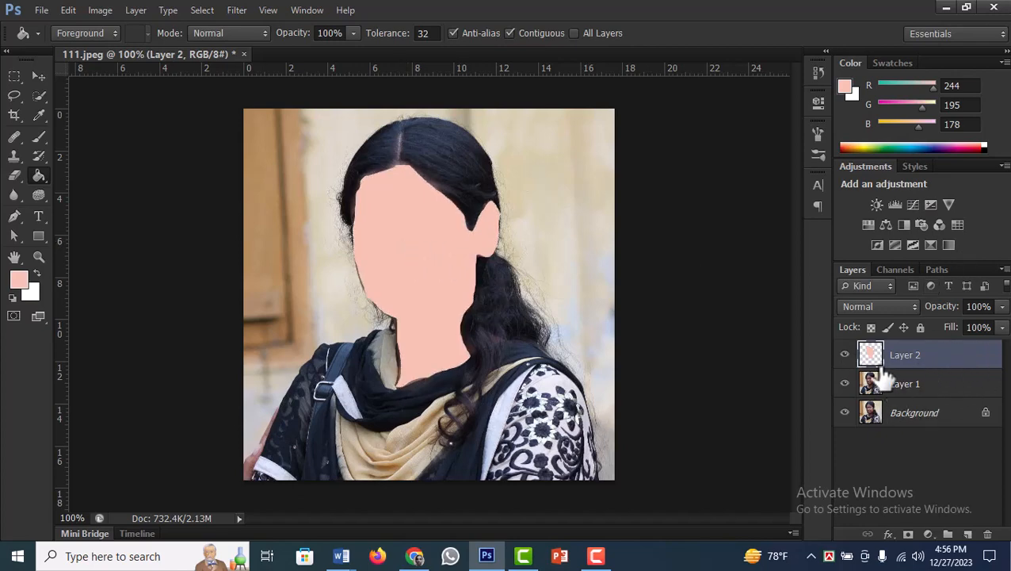
pyautogui.click(886, 306)
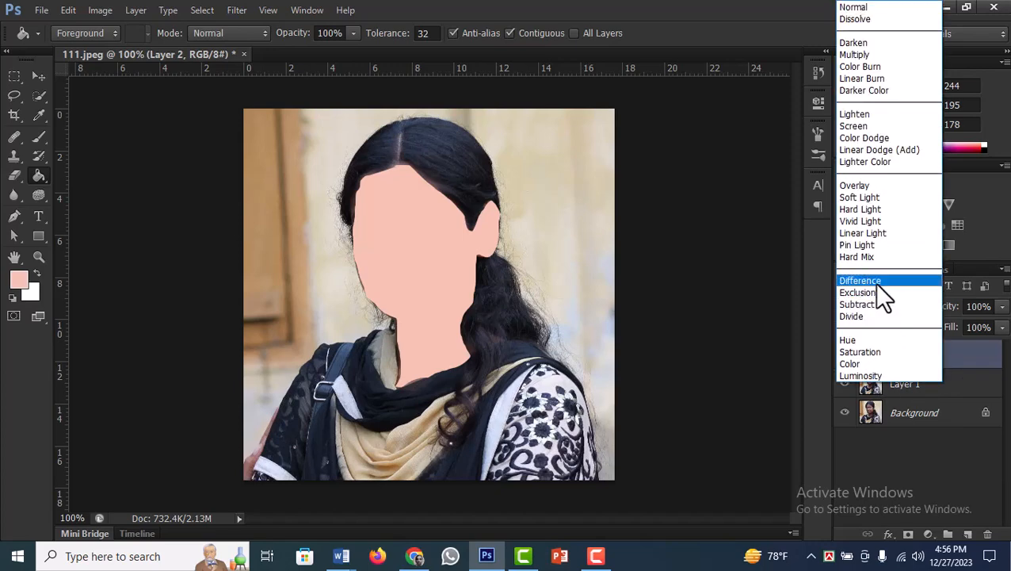
pyautogui.click(864, 196)
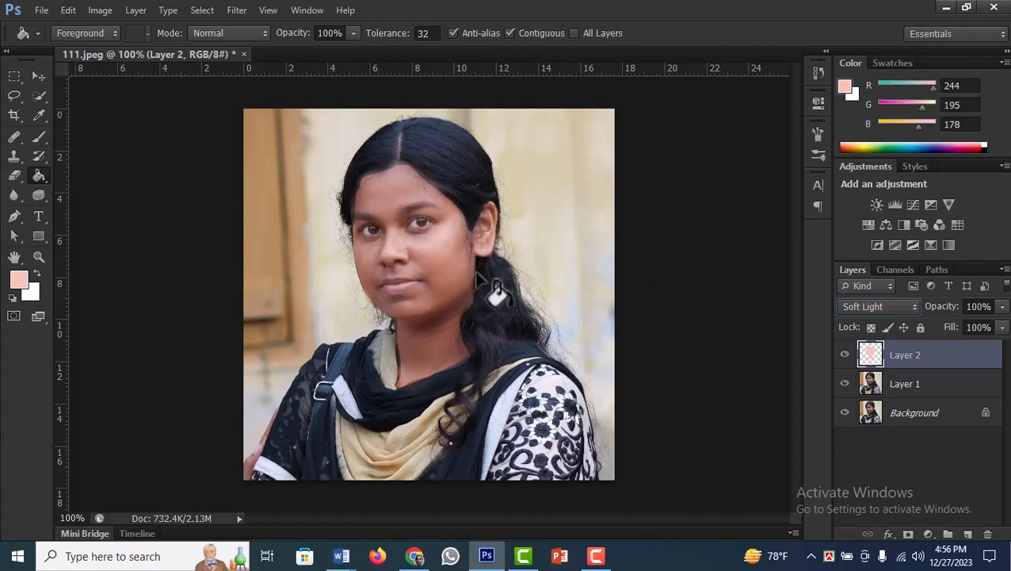
# - Erase the skin tint over both eyebrows on the Soft Light layer with the Eraser at size 8 and 43% opacity
pyautogui.hotkey('ctrl', '+')
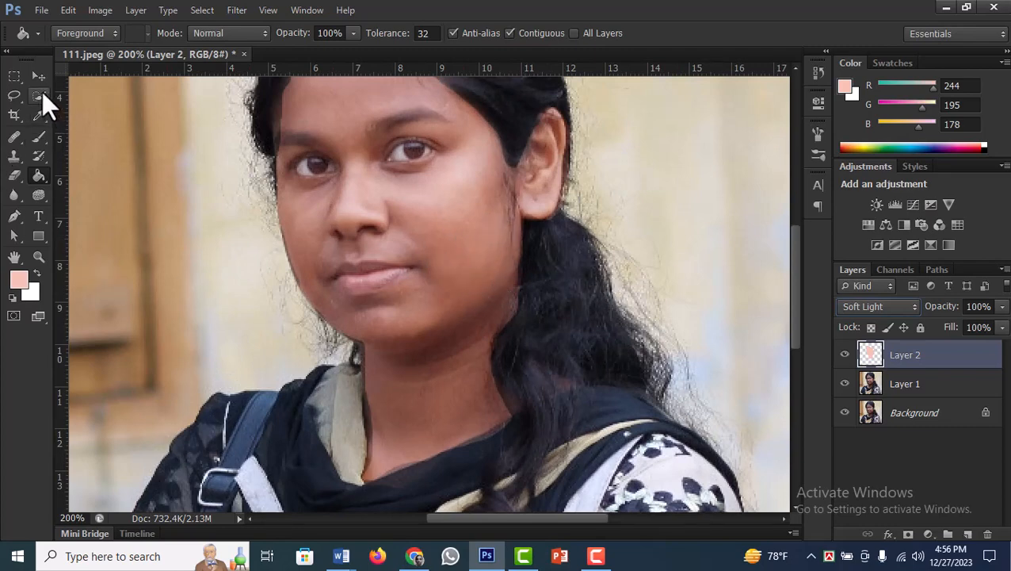
pyautogui.click(38, 132)
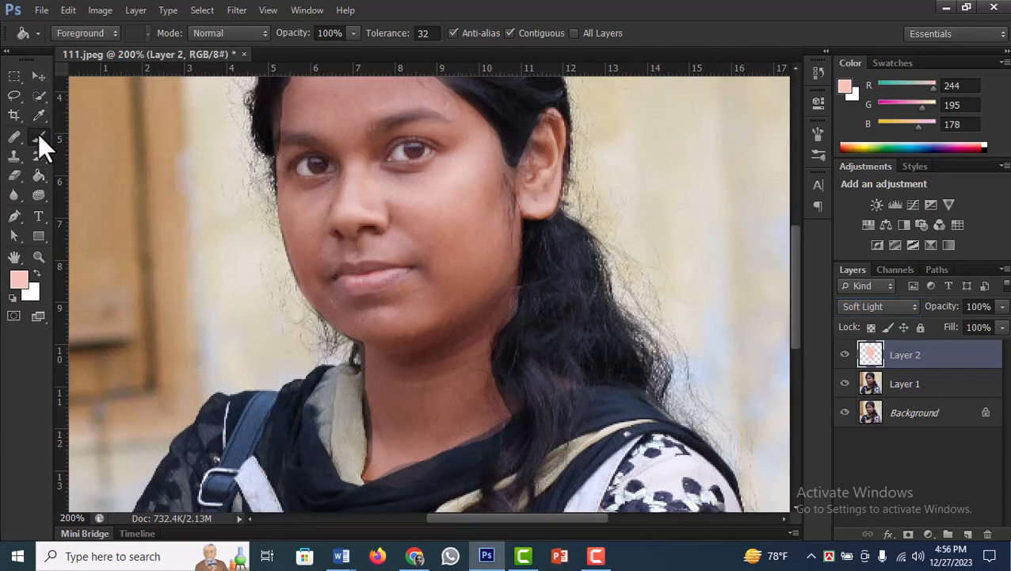
pyautogui.scroll(2, 433, 245)
pyautogui.scroll(2, 433, 246)
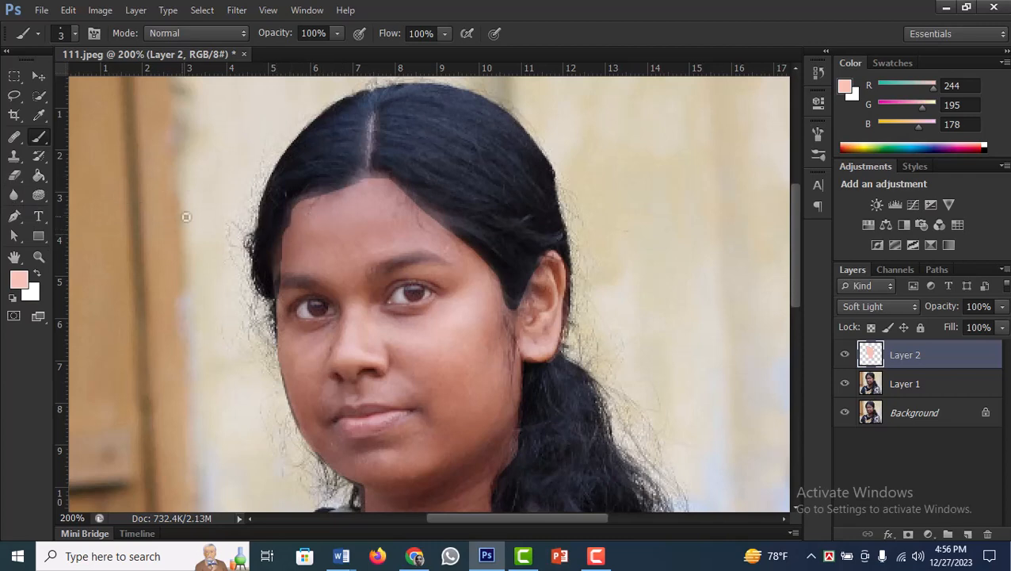
pyautogui.click(14, 172)
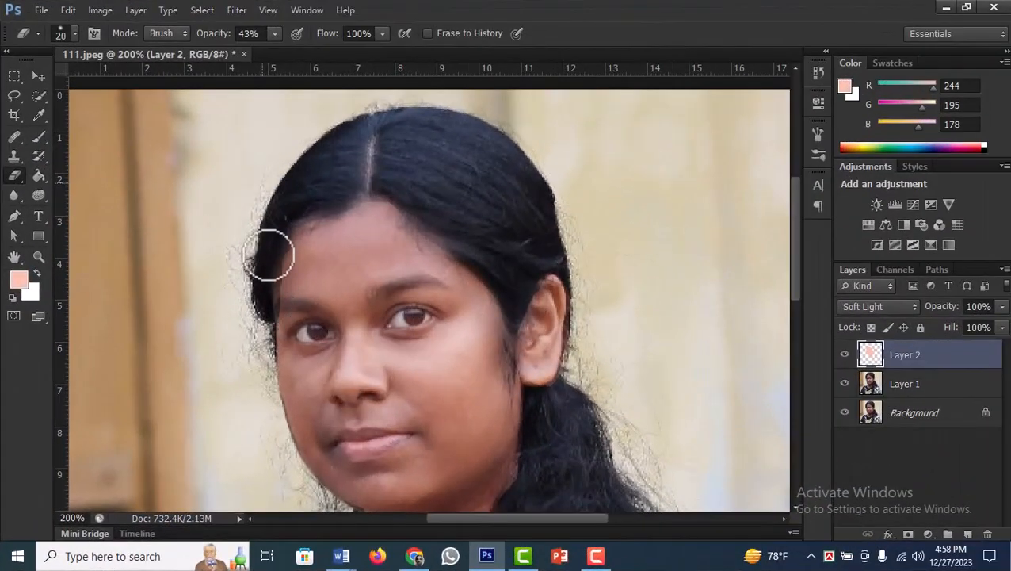
pyautogui.scroll(2, 272, 252)
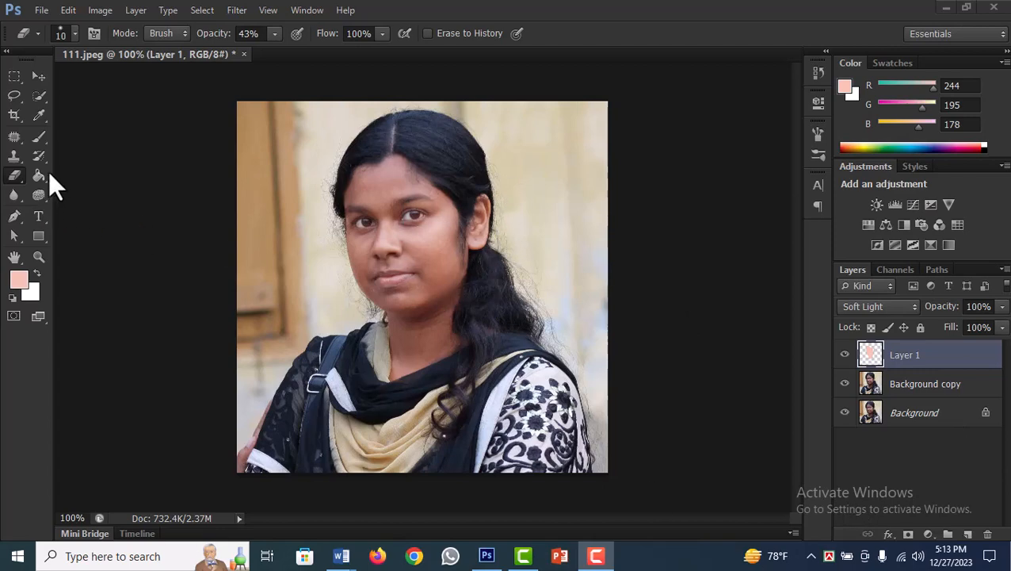
pyautogui.click(12, 171)
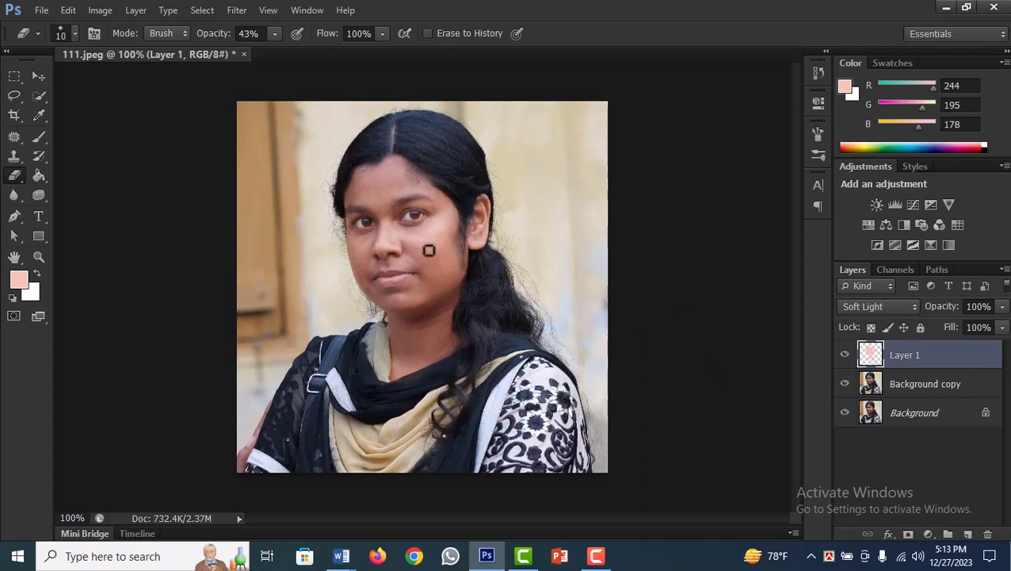
pyautogui.scroll(2, 428, 250)
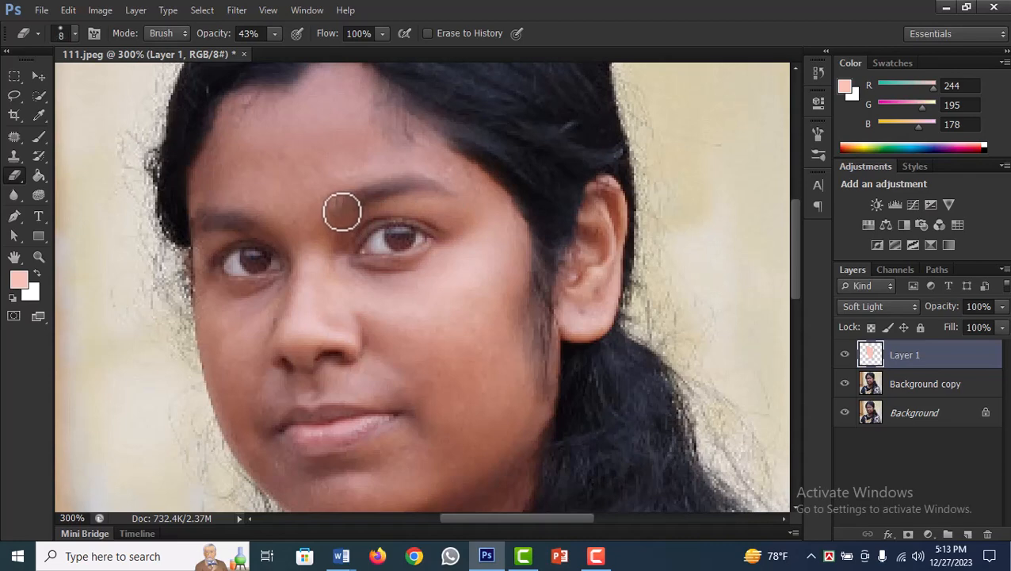
pyautogui.moveTo(343, 212)
pyautogui.mouseDown()
pyautogui.moveTo(372, 201)
pyautogui.moveTo(336, 203)
pyautogui.moveTo(348, 198)
pyautogui.moveTo(404, 190)
pyautogui.moveTo(371, 185)
pyautogui.moveTo(394, 180)
pyautogui.moveTo(429, 181)
pyautogui.moveTo(449, 194)
pyautogui.moveTo(395, 192)
pyautogui.moveTo(436, 189)
pyautogui.moveTo(409, 192)
pyautogui.mouseUp()
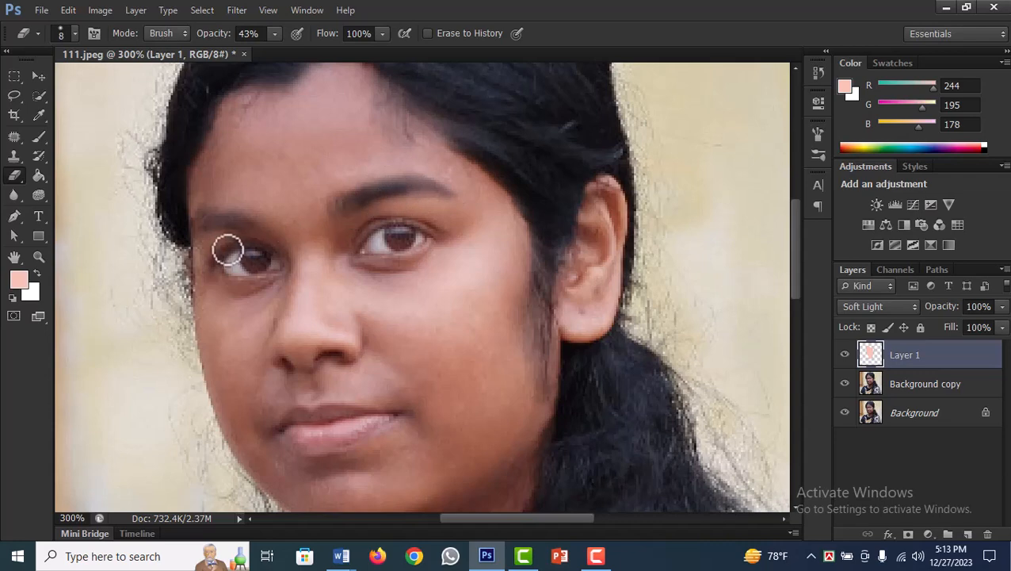
pyautogui.moveTo(227, 250)
pyautogui.mouseDown()
pyautogui.moveTo(255, 231)
pyautogui.moveTo(186, 229)
pyautogui.moveTo(254, 218)
pyautogui.moveTo(212, 219)
pyautogui.mouseUp()
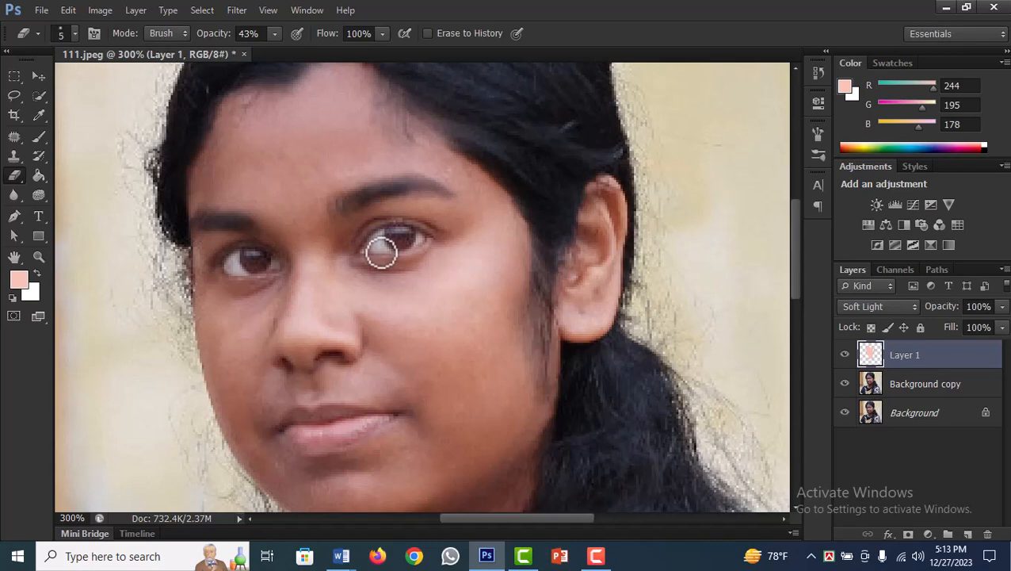
# - Erase the skin tint over both eyes with a size 5 Eraser and touch up the inner end of one eyebrow
pyautogui.moveTo(381, 252)
pyautogui.mouseDown()
pyautogui.moveTo(362, 258)
pyautogui.moveTo(399, 259)
pyautogui.moveTo(429, 235)
pyautogui.mouseUp()
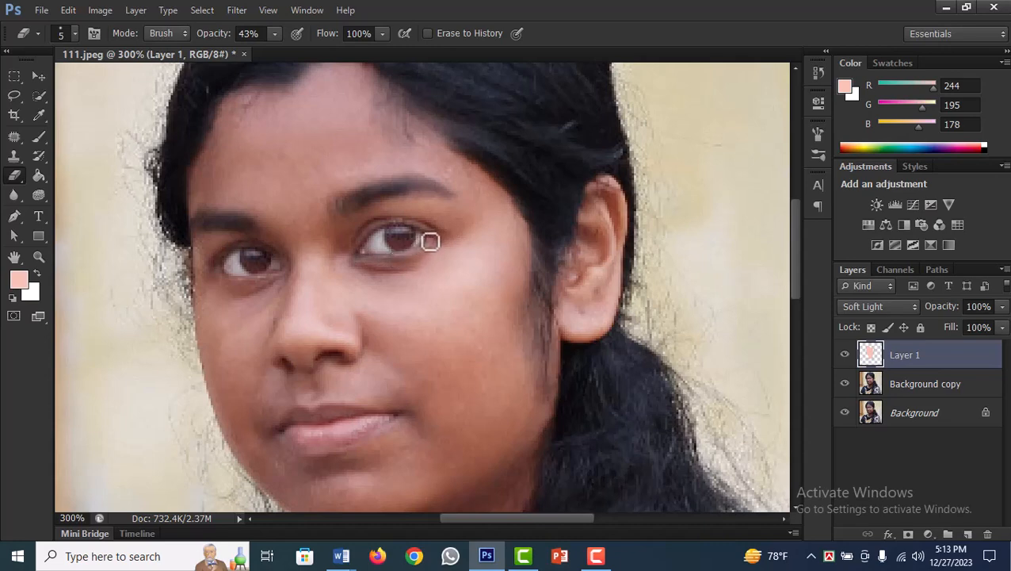
pyautogui.moveTo(356, 262)
pyautogui.mouseDown()
pyautogui.moveTo(405, 259)
pyautogui.moveTo(438, 239)
pyautogui.mouseUp()
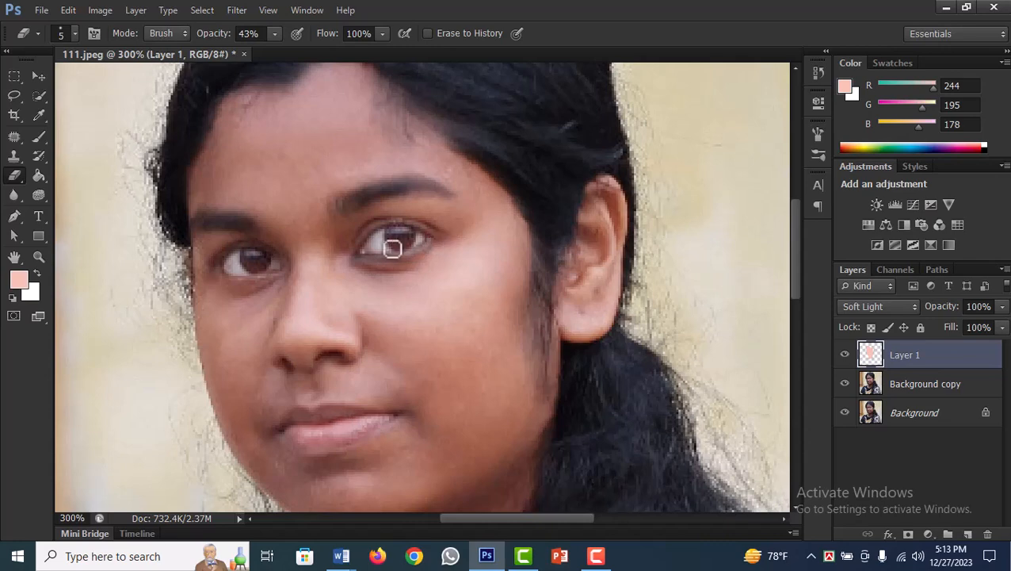
pyautogui.moveTo(358, 251)
pyautogui.mouseDown()
pyautogui.moveTo(400, 222)
pyautogui.moveTo(447, 235)
pyautogui.moveTo(435, 232)
pyautogui.moveTo(421, 257)
pyautogui.moveTo(355, 263)
pyautogui.moveTo(371, 229)
pyautogui.moveTo(448, 231)
pyautogui.moveTo(414, 256)
pyautogui.moveTo(364, 259)
pyautogui.moveTo(401, 245)
pyautogui.moveTo(394, 229)
pyautogui.moveTo(389, 242)
pyautogui.moveTo(405, 247)
pyautogui.moveTo(414, 229)
pyautogui.moveTo(399, 227)
pyautogui.moveTo(410, 233)
pyautogui.moveTo(388, 232)
pyautogui.moveTo(398, 242)
pyautogui.moveTo(407, 228)
pyautogui.moveTo(388, 235)
pyautogui.moveTo(394, 251)
pyautogui.moveTo(234, 275)
pyautogui.moveTo(287, 269)
pyautogui.moveTo(261, 277)
pyautogui.moveTo(213, 264)
pyautogui.moveTo(264, 277)
pyautogui.moveTo(223, 271)
pyautogui.moveTo(276, 264)
pyautogui.moveTo(266, 250)
pyautogui.moveTo(226, 248)
pyautogui.moveTo(214, 262)
pyautogui.moveTo(274, 246)
pyautogui.moveTo(218, 258)
pyautogui.moveTo(244, 253)
pyautogui.moveTo(254, 265)
pyautogui.moveTo(253, 256)
pyautogui.moveTo(243, 260)
pyautogui.moveTo(274, 284)
pyautogui.moveTo(282, 273)
pyautogui.moveTo(218, 262)
pyautogui.mouseUp()
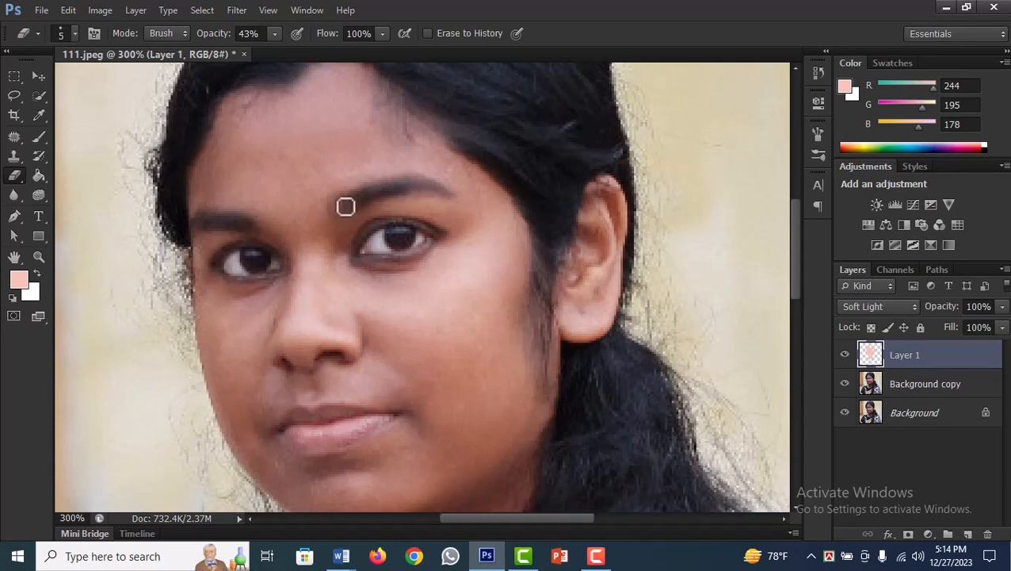
pyautogui.moveTo(346, 206)
pyautogui.mouseDown()
pyautogui.moveTo(336, 207)
pyautogui.moveTo(357, 200)
pyautogui.moveTo(334, 203)
pyautogui.moveTo(362, 201)
pyautogui.mouseUp()
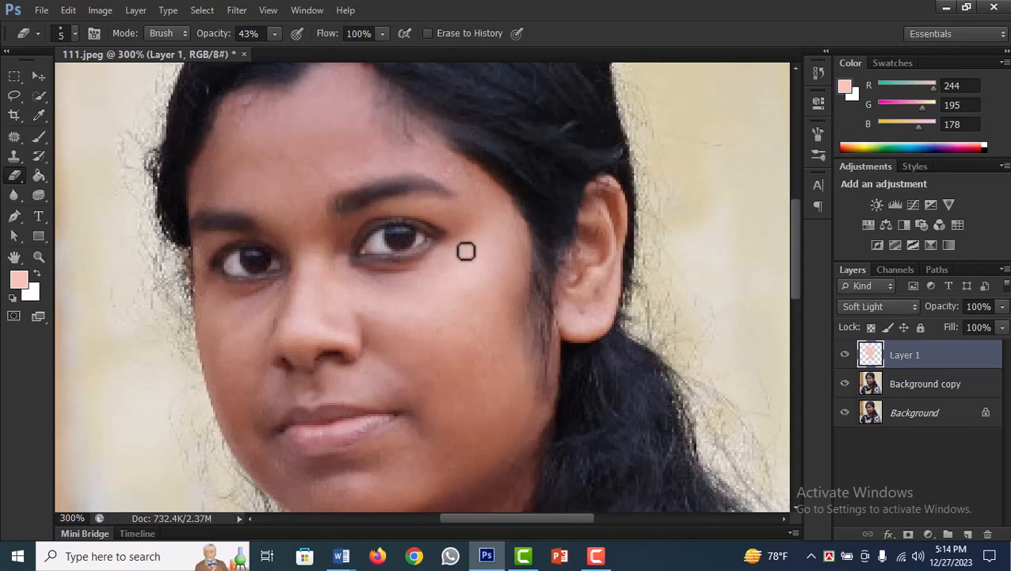
pyautogui.scroll(-3, 440, 341)
pyautogui.scroll(-5, 452, 321)
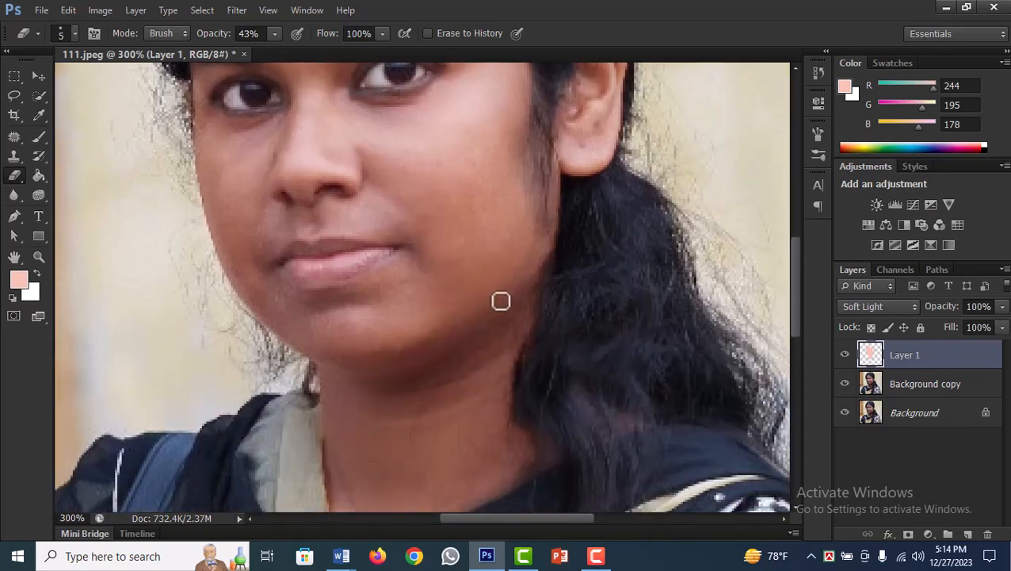
pyautogui.scroll(2, 437, 306)
pyautogui.scroll(3, 438, 307)
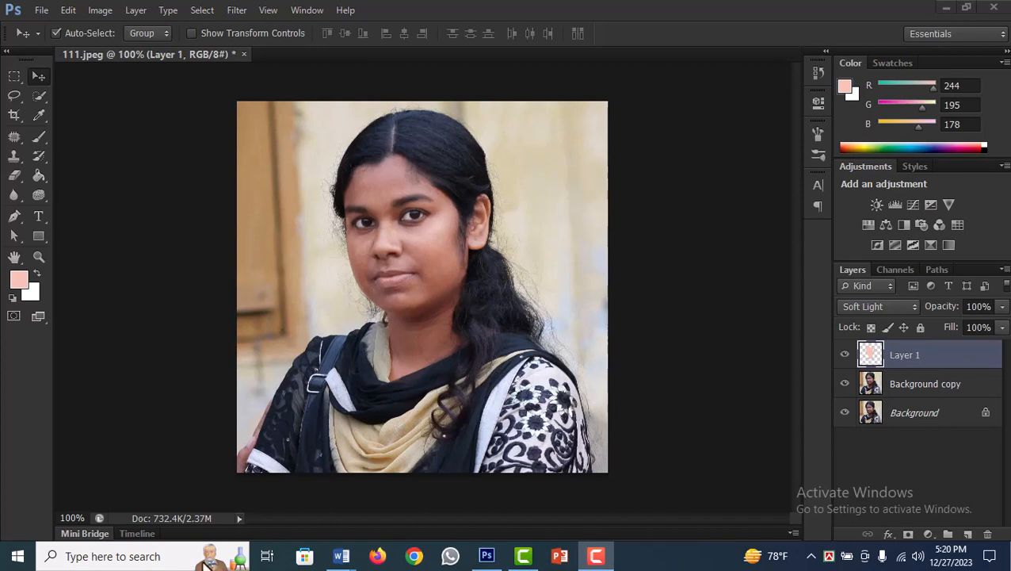
# - Brighten the Soft Light layer with Curves by raising an RGB midtone point to input 111, output 131
pyautogui.hotkey('ctrl', 'm')
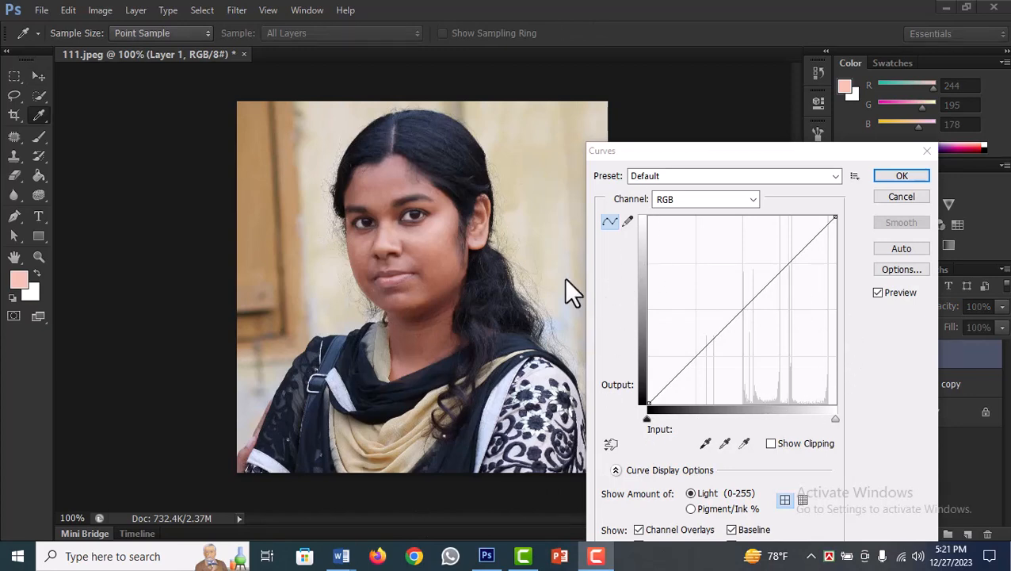
pyautogui.click(742, 310)
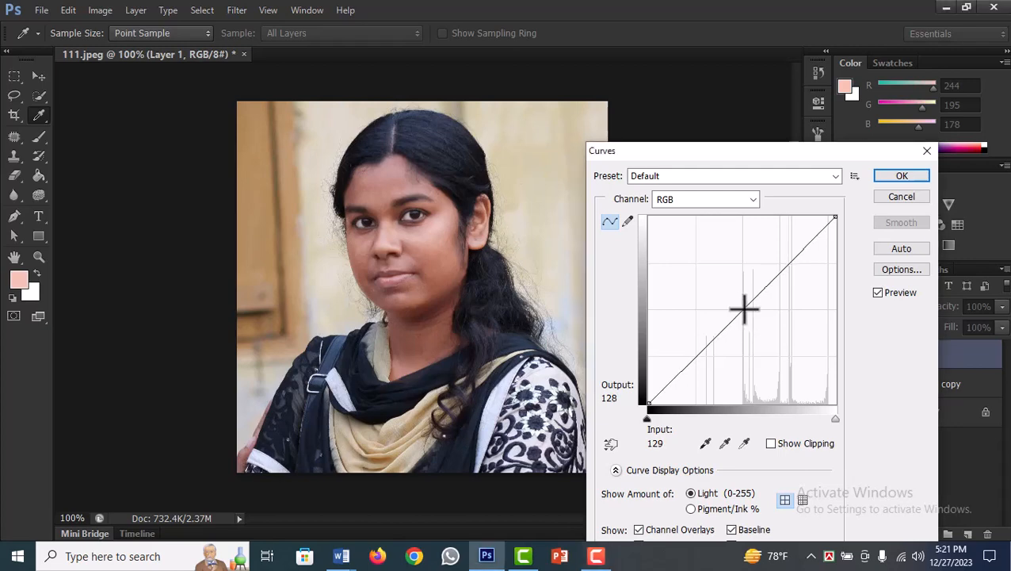
pyautogui.moveTo(742, 304)
pyautogui.mouseDown()
pyautogui.moveTo(734, 304)
pyautogui.moveTo(751, 320)
pyautogui.moveTo(729, 310)
pyautogui.mouseUp()
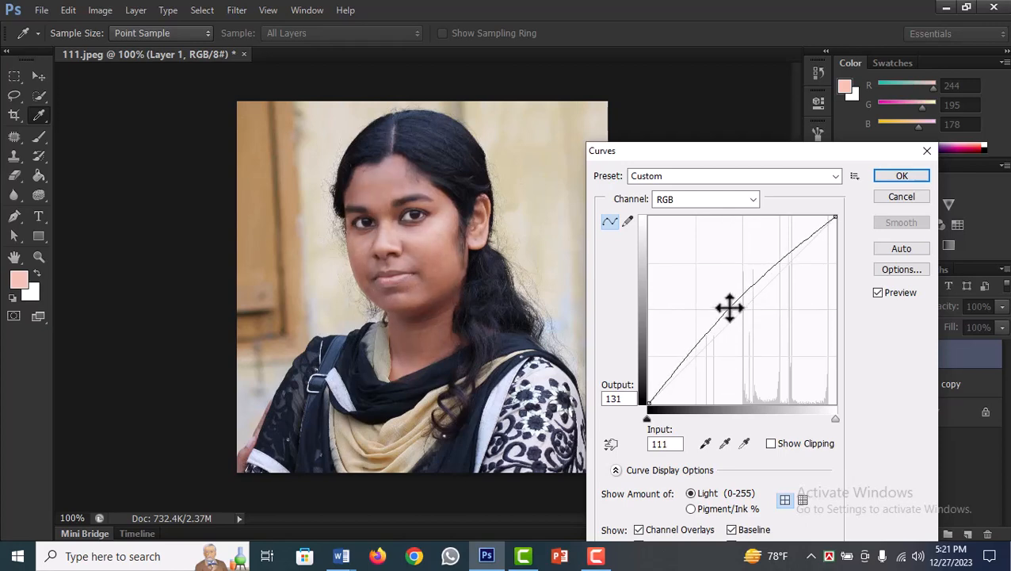
pyautogui.click(902, 174)
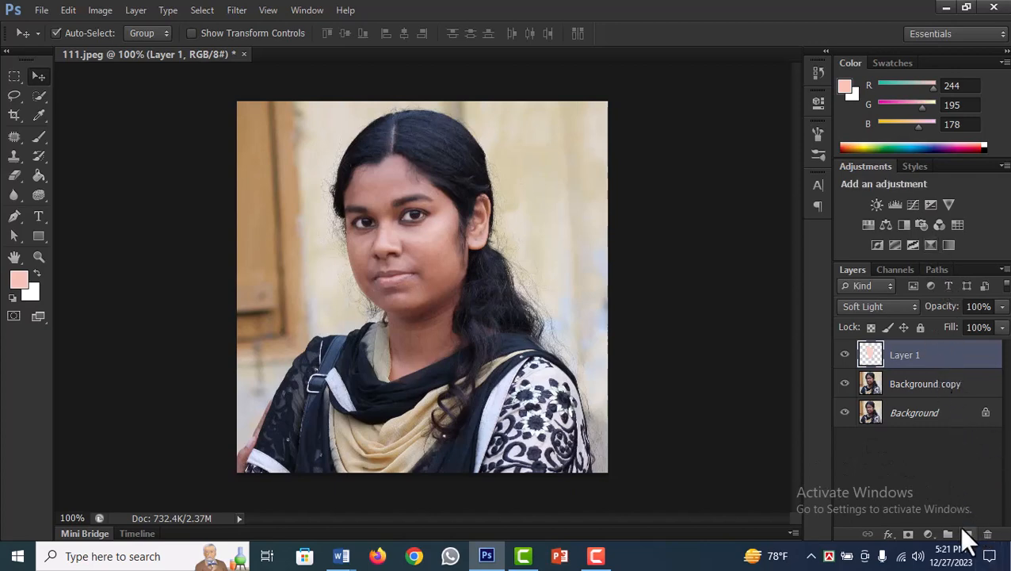
# - Add a Levels adjustment layer above Layer 1 with the white input level set to 216
pyautogui.click(929, 534)
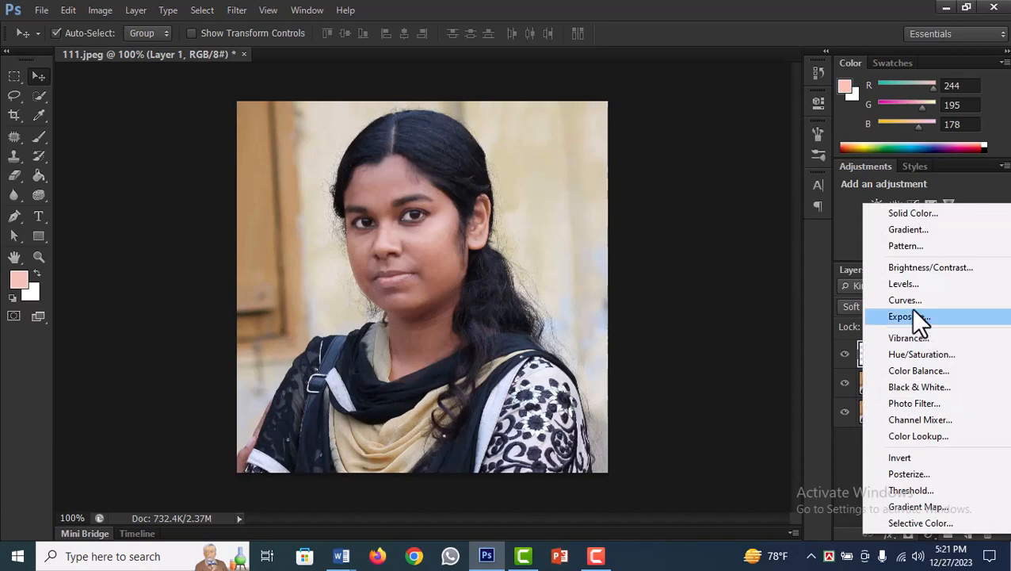
pyautogui.click(908, 286)
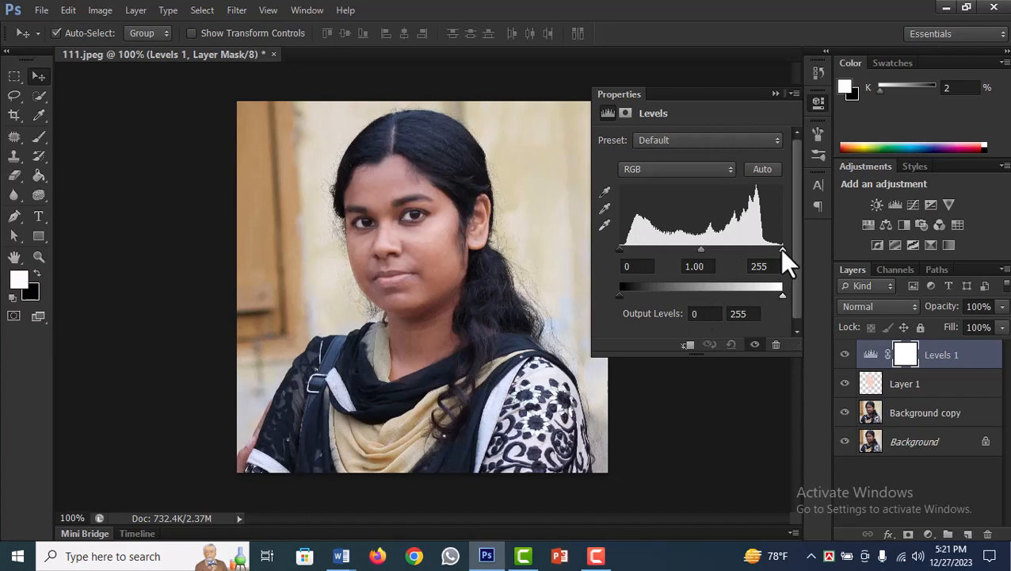
pyautogui.moveTo(782, 248); pyautogui.dragTo(755, 251)
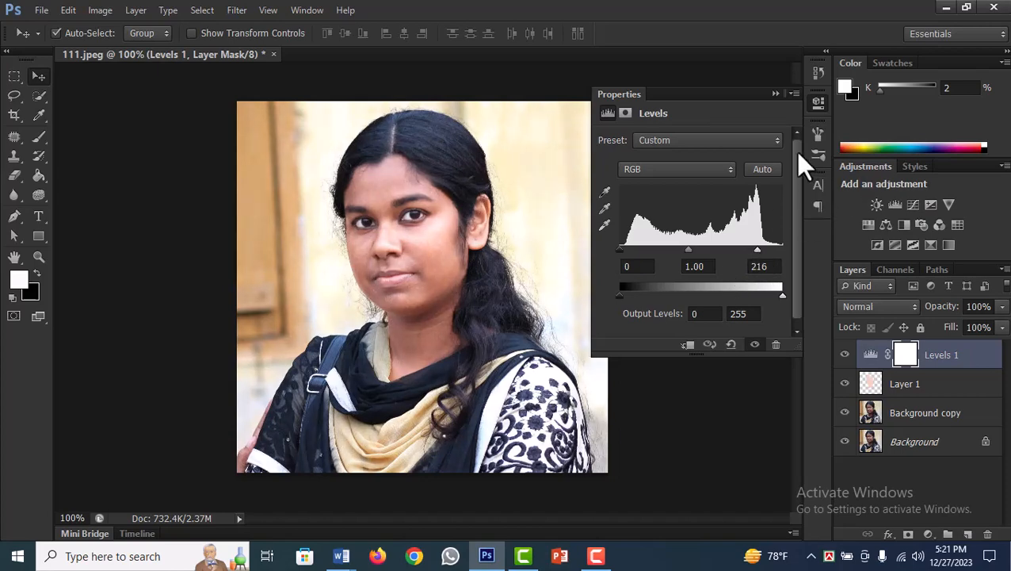
pyautogui.click(775, 94)
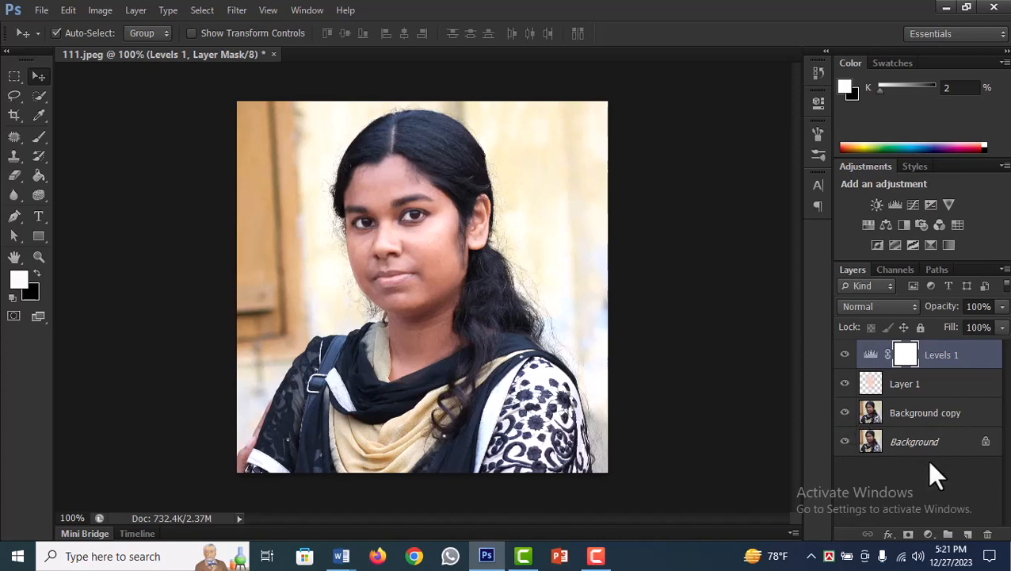
# - Add a Brightness/Contrast adjustment layer with contrast 17 and close its properties
pyautogui.click(927, 535)
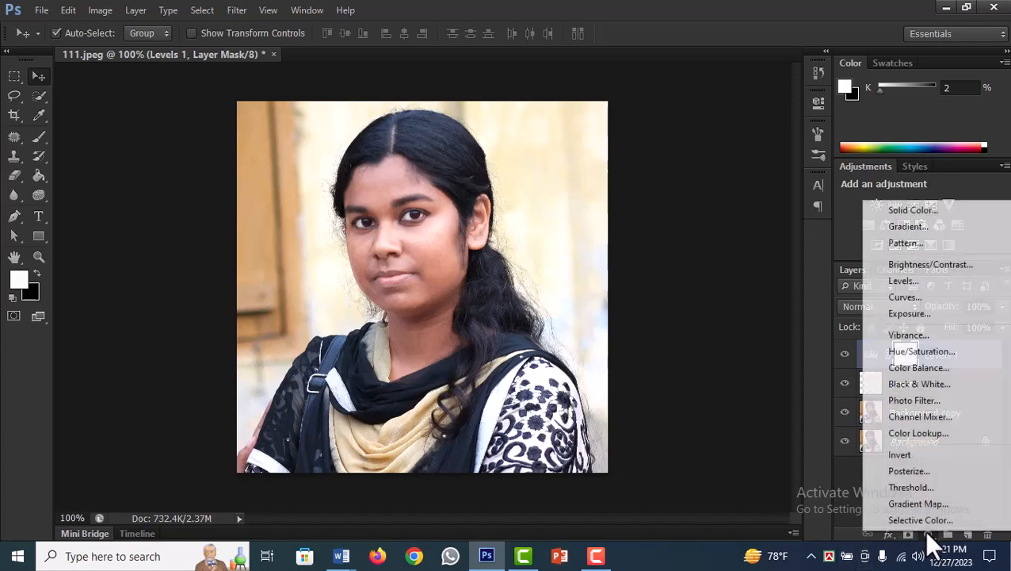
pyautogui.click(932, 266)
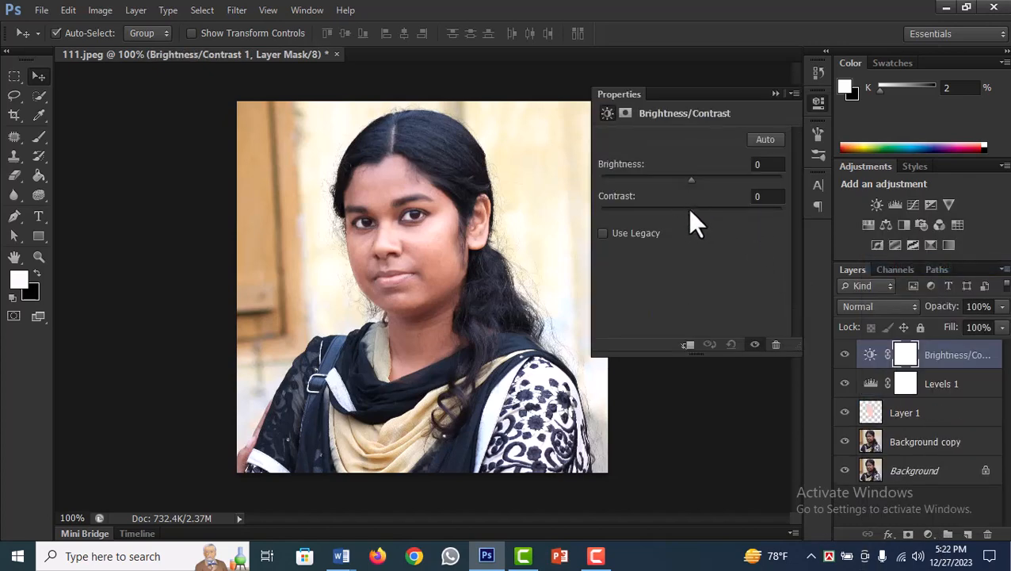
pyautogui.moveTo(691, 211)
pyautogui.mouseDown()
pyautogui.moveTo(717, 213)
pyautogui.moveTo(704, 212)
pyautogui.mouseUp()
pyautogui.click(793, 95)
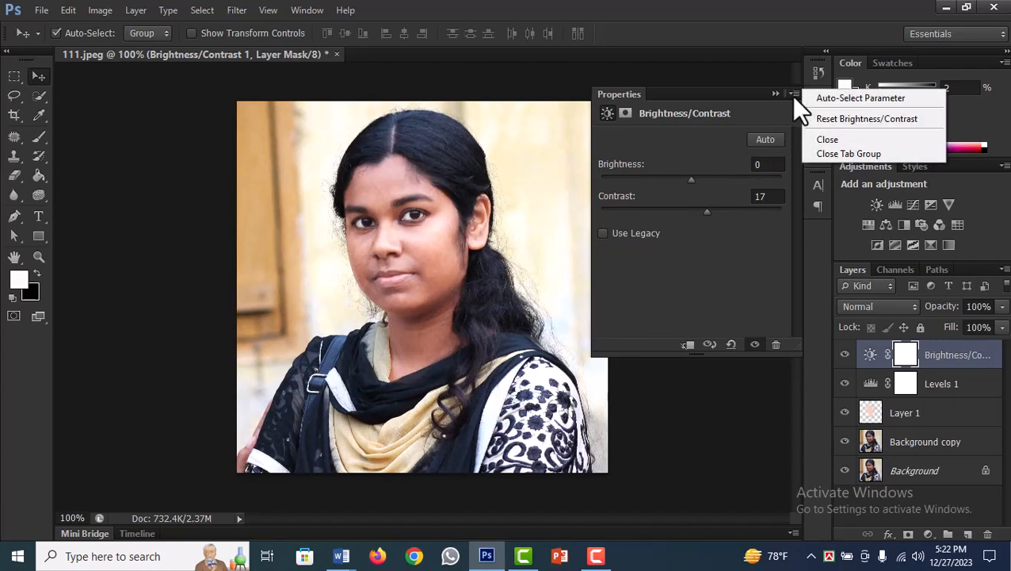
pyautogui.click(790, 92)
pyautogui.click(794, 93)
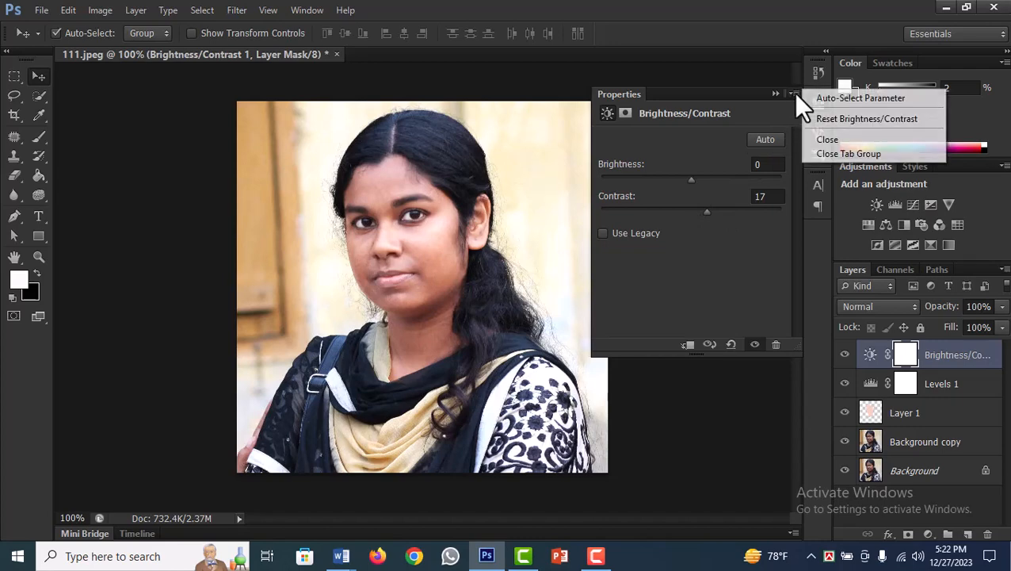
pyautogui.click(794, 93)
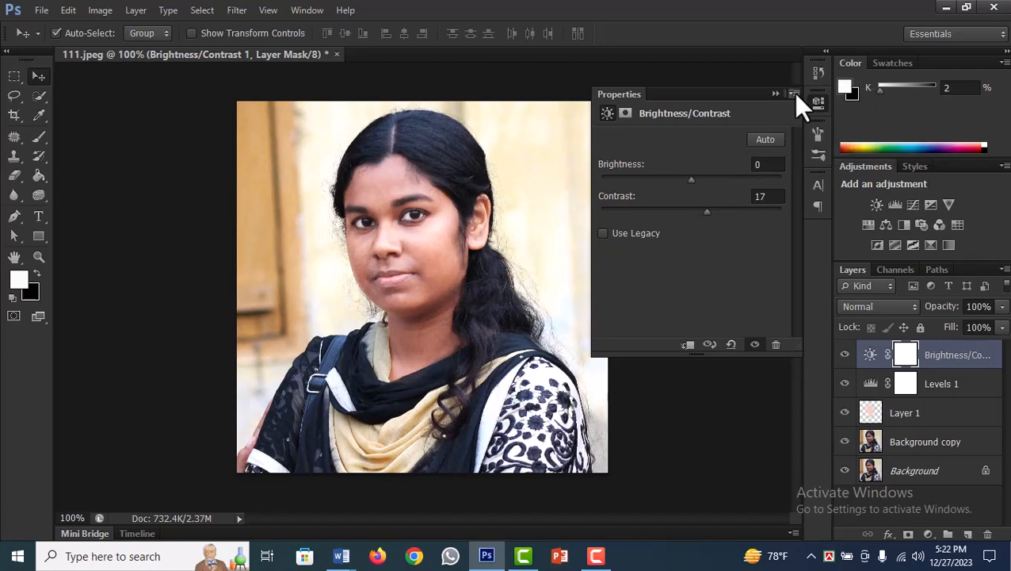
pyautogui.click(791, 92)
pyautogui.click(821, 139)
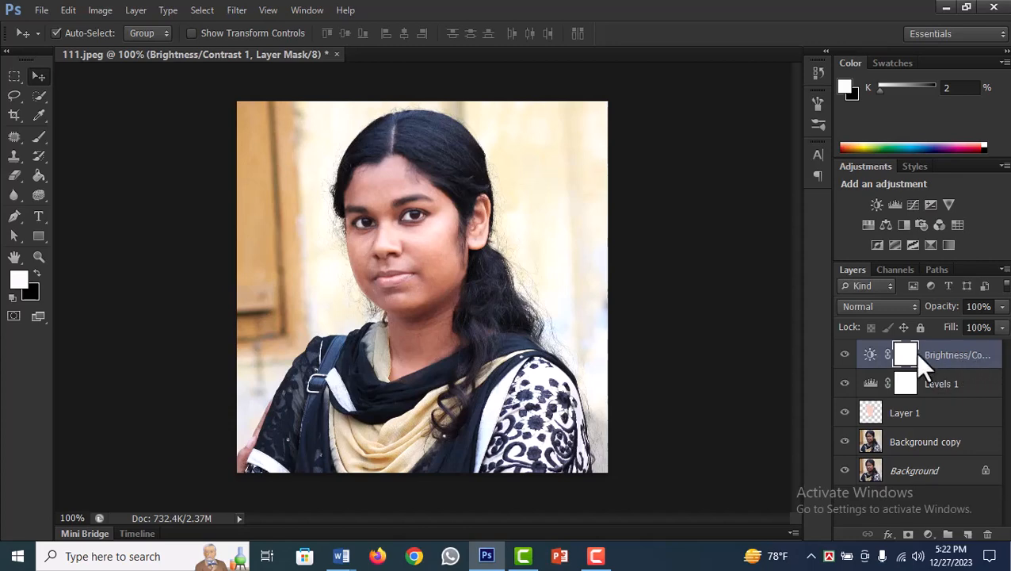
# - Set the Brightness/Contrast layer's Blend If underlying-layer white limit to 101 in its blending options
pyautogui.doubleClick(990, 353)
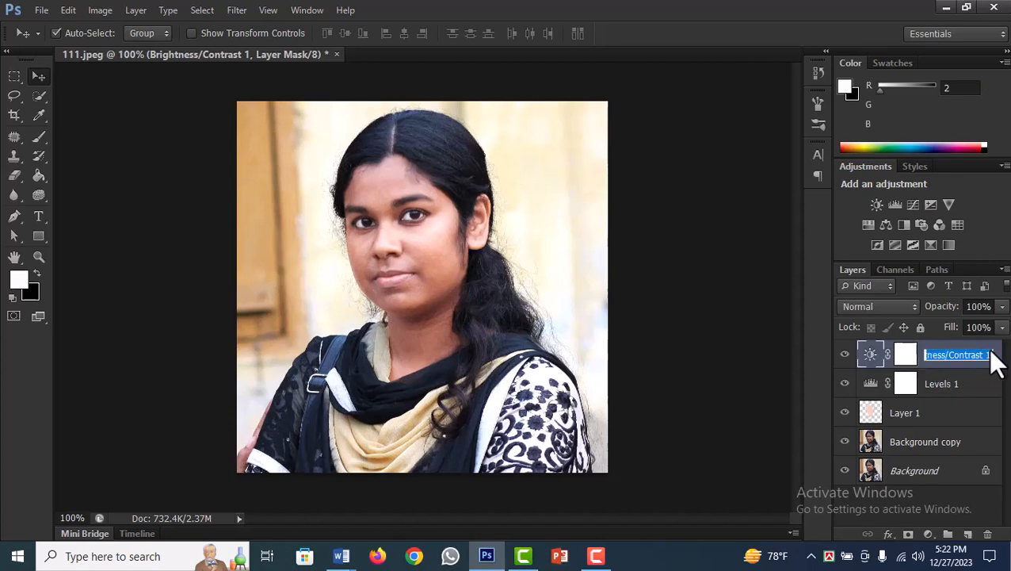
pyautogui.click(990, 355)
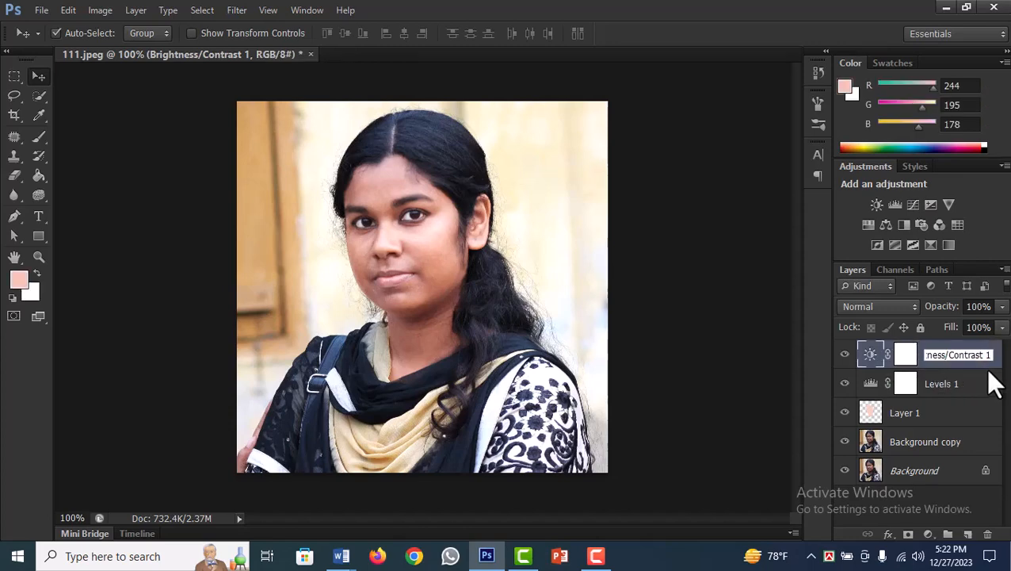
pyautogui.click(996, 359)
pyautogui.doubleClick(996, 355)
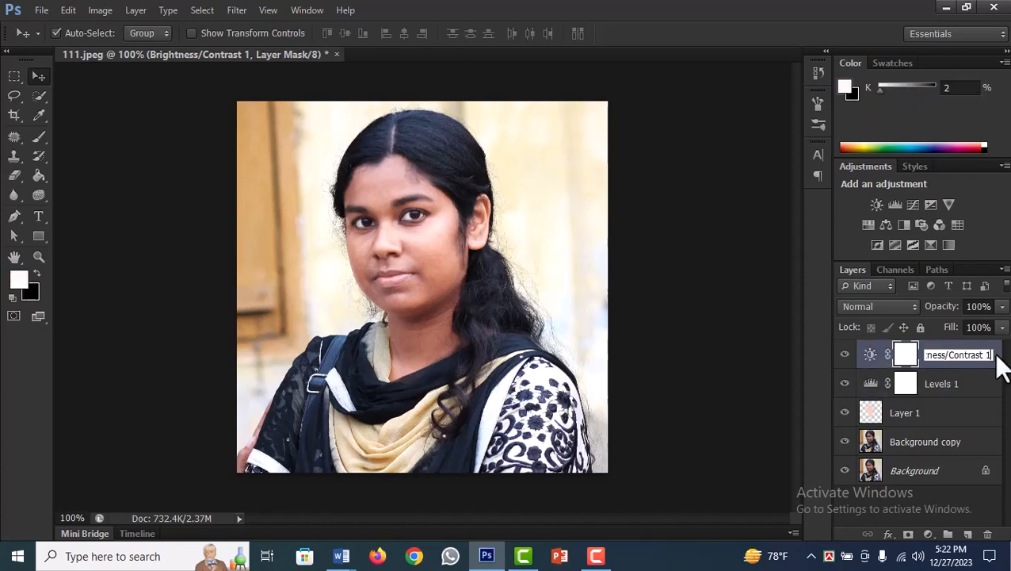
pyautogui.click(997, 356)
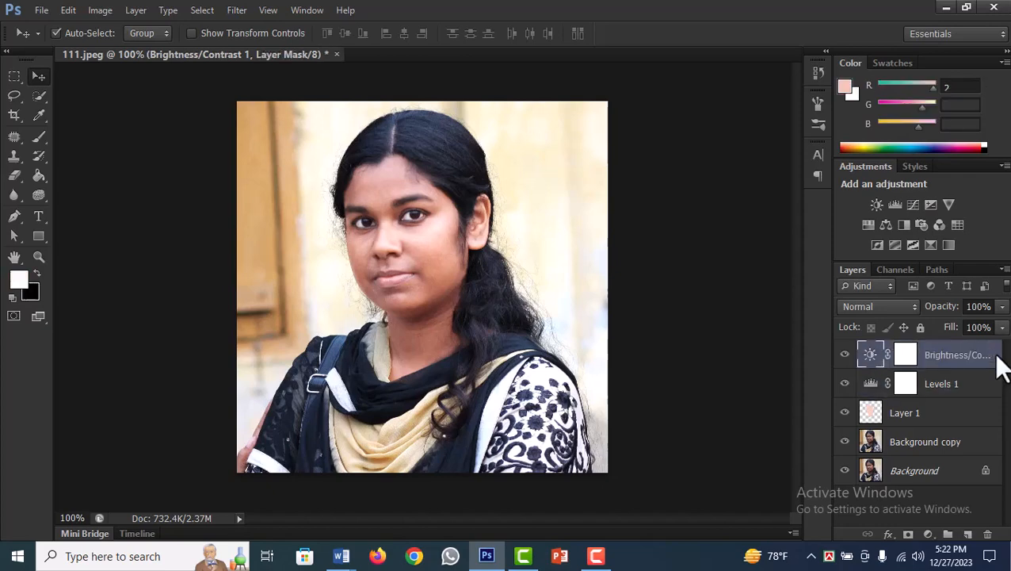
pyautogui.doubleClick(1000, 366)
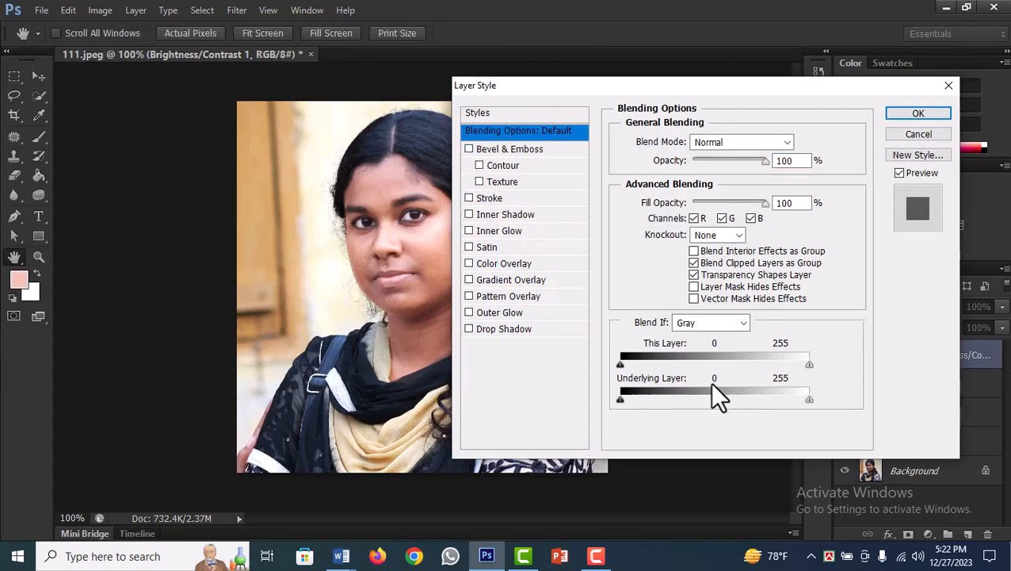
pyautogui.click(809, 399)
pyautogui.moveTo(767, 400); pyautogui.dragTo(692, 397)
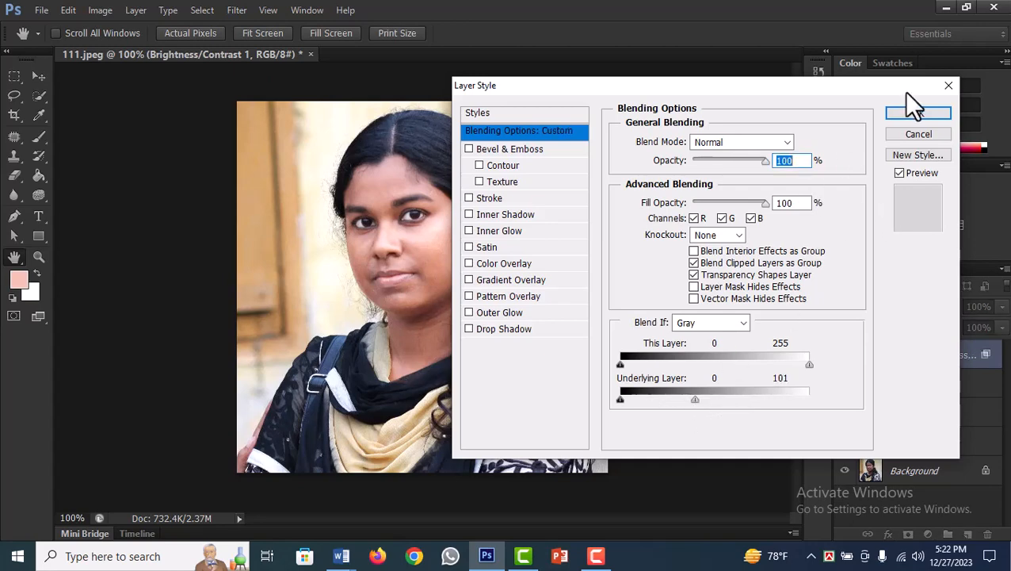
pyautogui.click(916, 113)
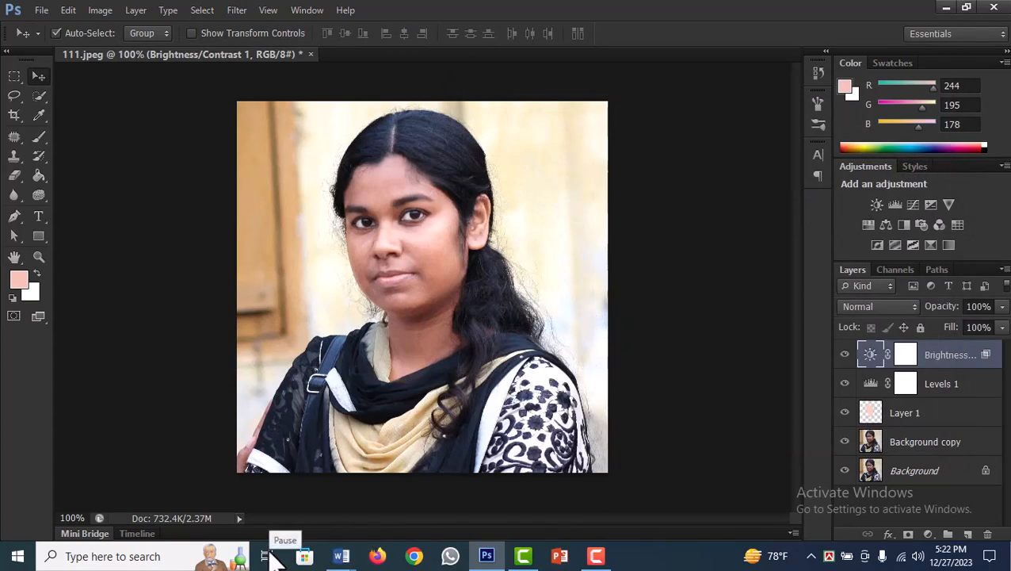
pyautogui.click(273, 558)
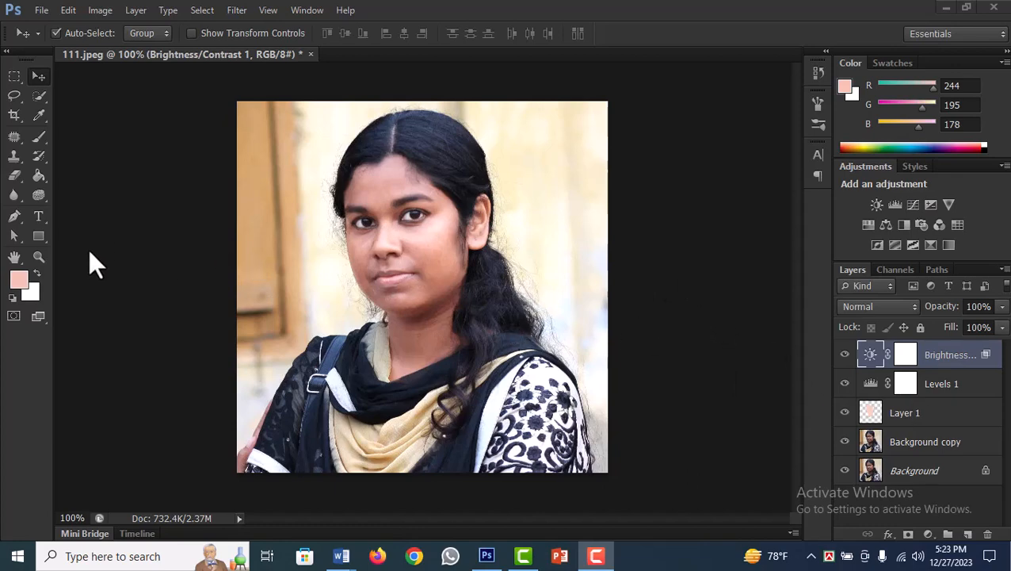
# - Merge all layers above the Background into one and stamp the visible image onto a new layer
pyautogui.click(37, 257)
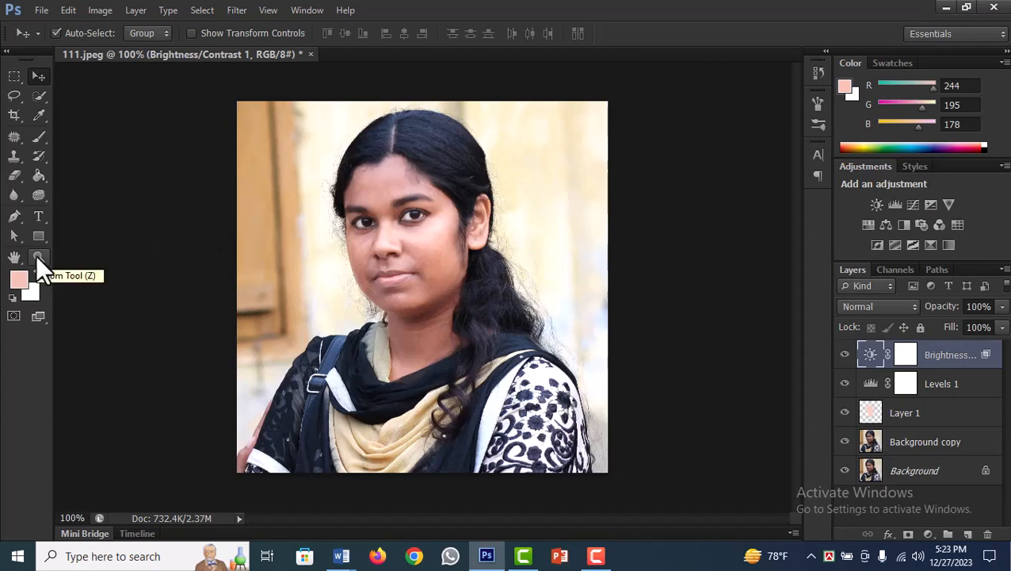
pyautogui.click(36, 256)
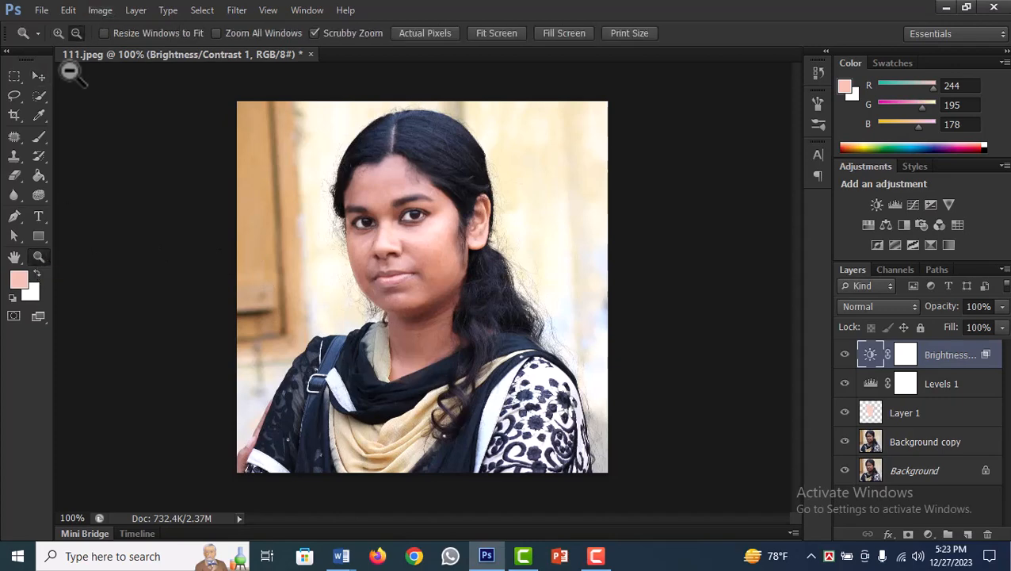
pyautogui.click(287, 219)
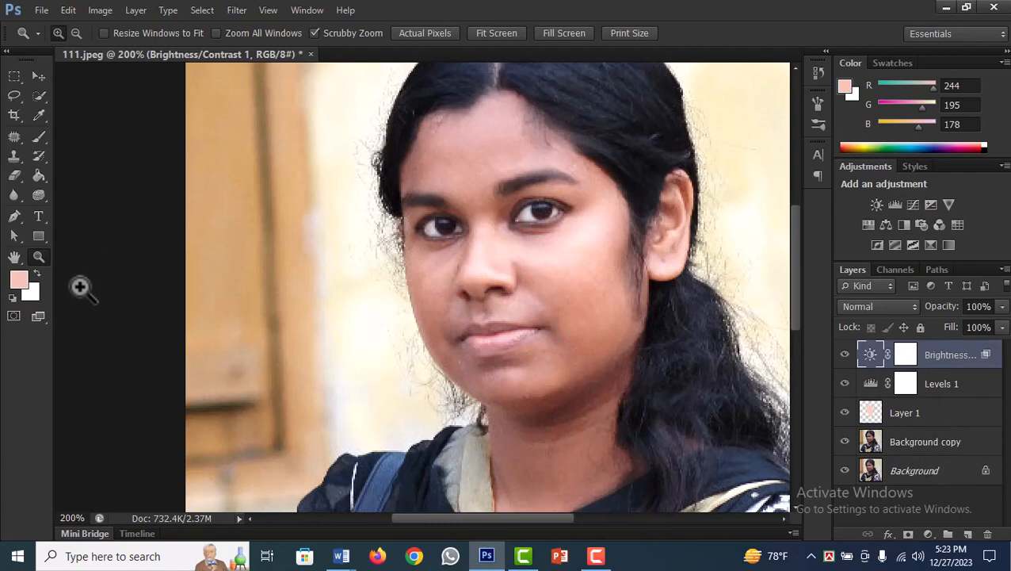
pyautogui.click(42, 78)
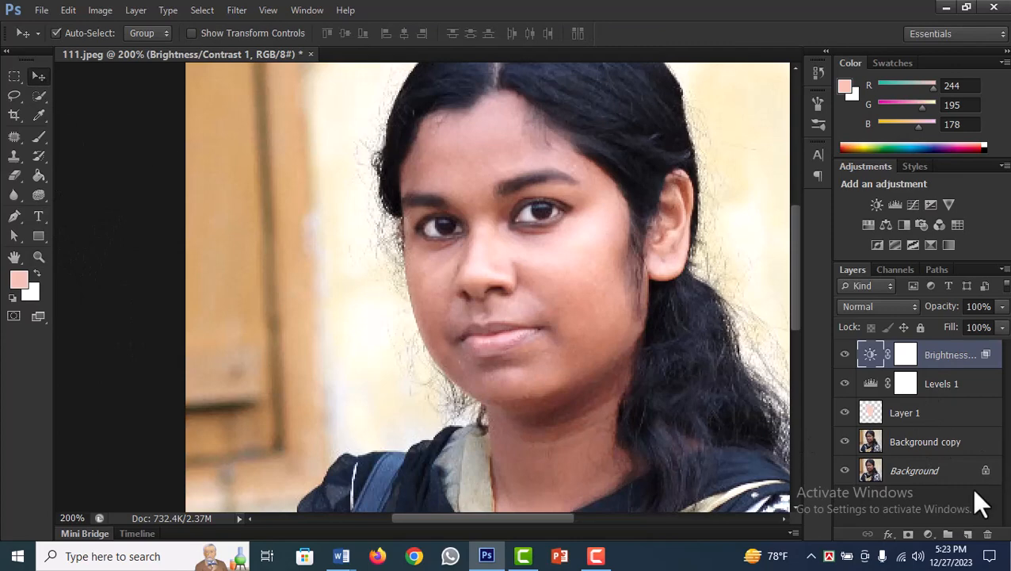
pyautogui.keyDown('ctrl'); pyautogui.click(916, 441); pyautogui.keyUp('ctrl')
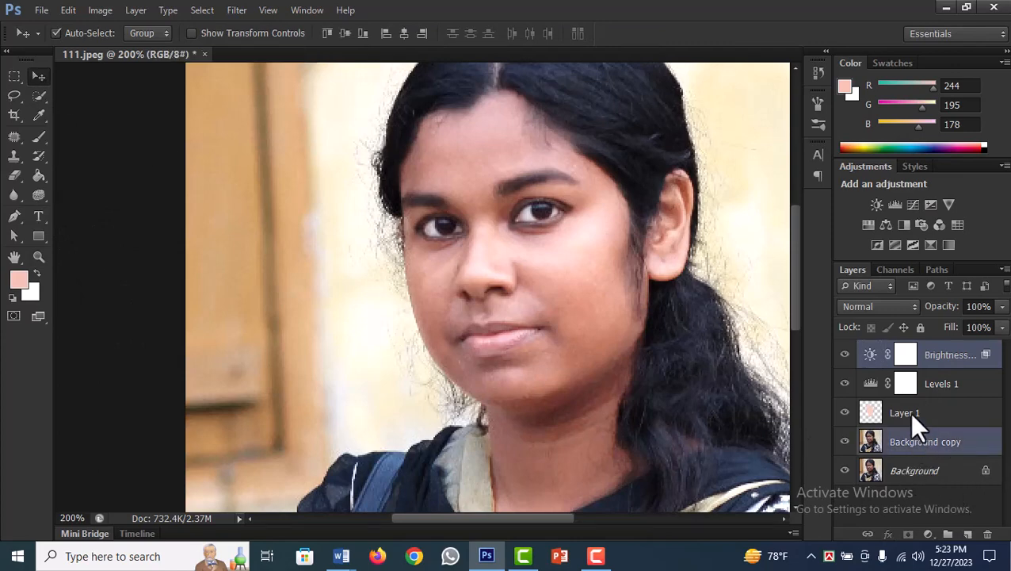
pyautogui.keyDown('ctrl'); pyautogui.click(908, 411); pyautogui.keyUp('ctrl')
pyautogui.moveTo(925, 387); pyautogui.dragTo(917, 361)
pyautogui.hotkey('ctrl', 'e')
pyautogui.hotkey('ctrl', 'shift', 'alt', 'e')
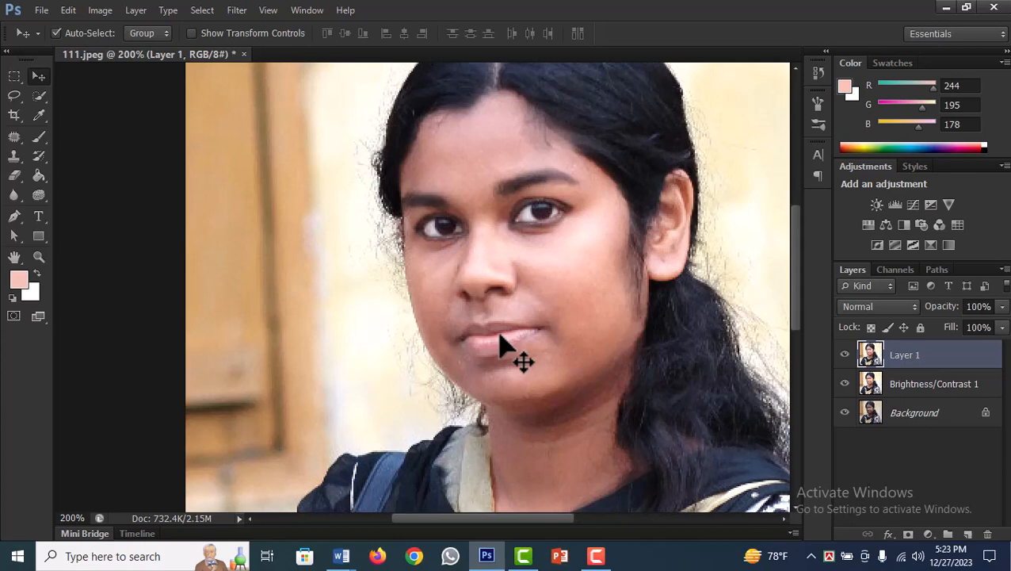
# - Start a Pen tool shape along the lower lip from the mouth corner nearest the wooden door, with its stroke set to none
pyautogui.scroll(1, 499, 345)
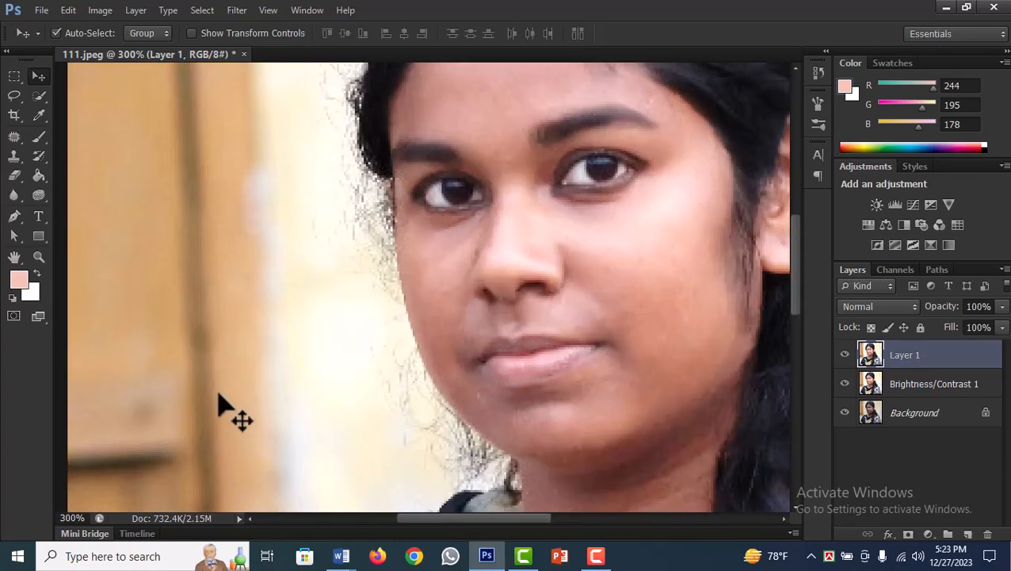
pyautogui.click(15, 216)
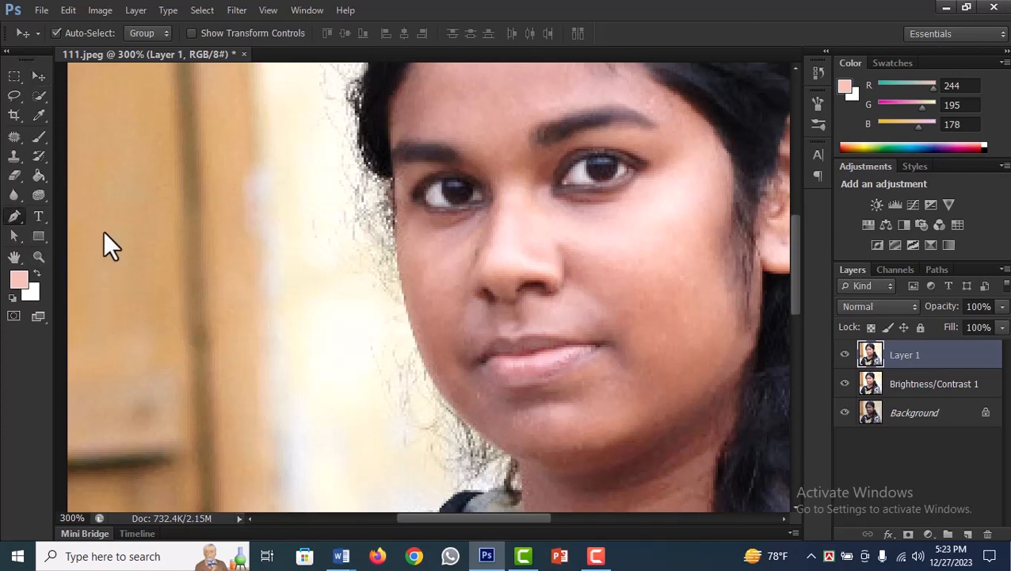
pyautogui.click(481, 366)
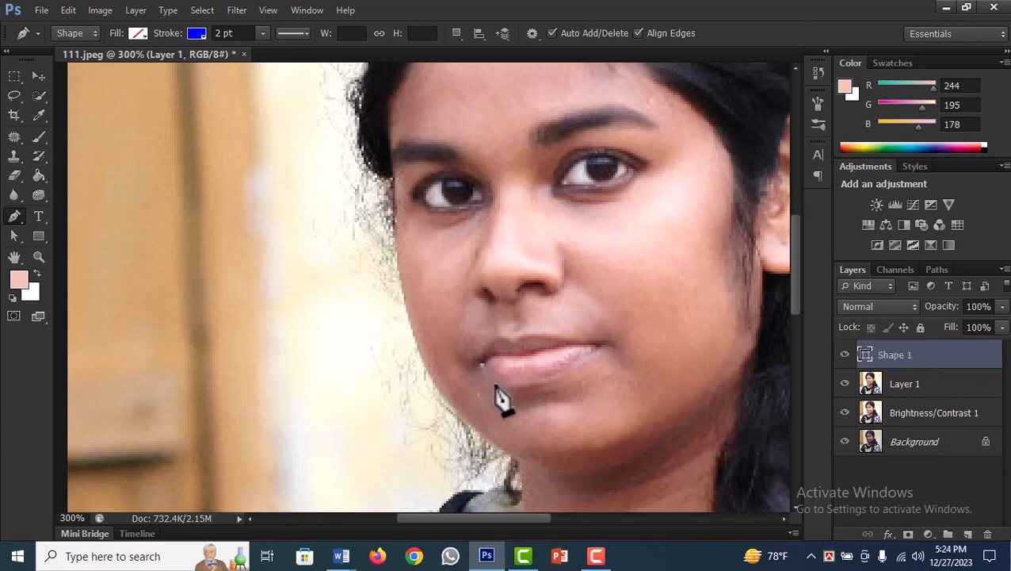
pyautogui.moveTo(508, 391); pyautogui.dragTo(521, 403)
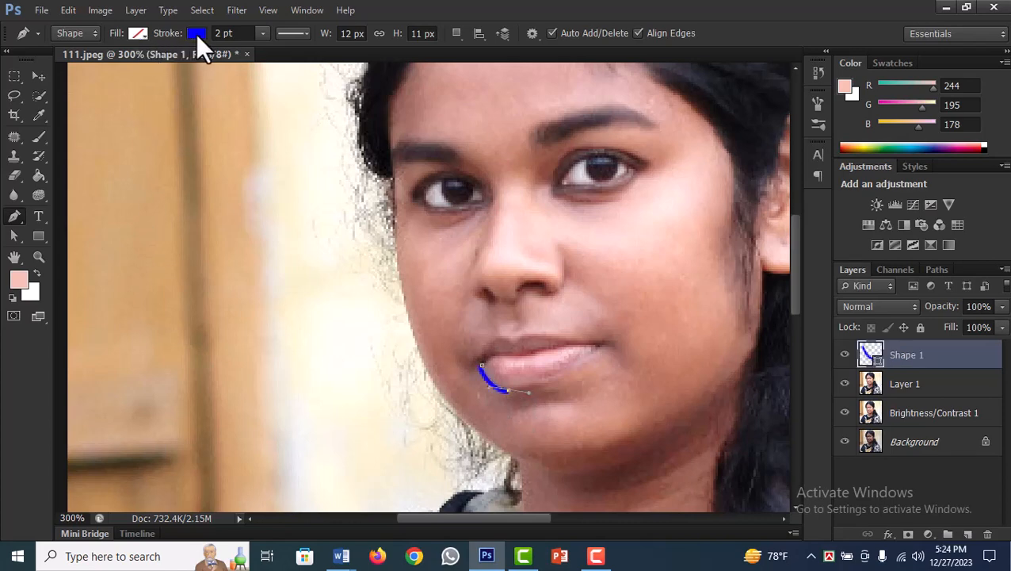
pyautogui.click(196, 34)
pyautogui.click(122, 64)
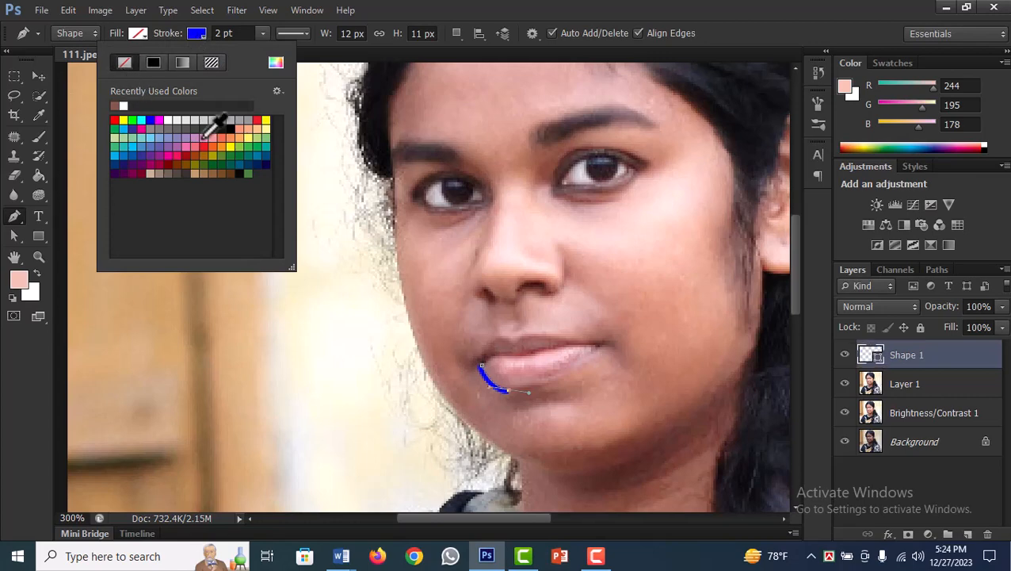
pyautogui.click(516, 404)
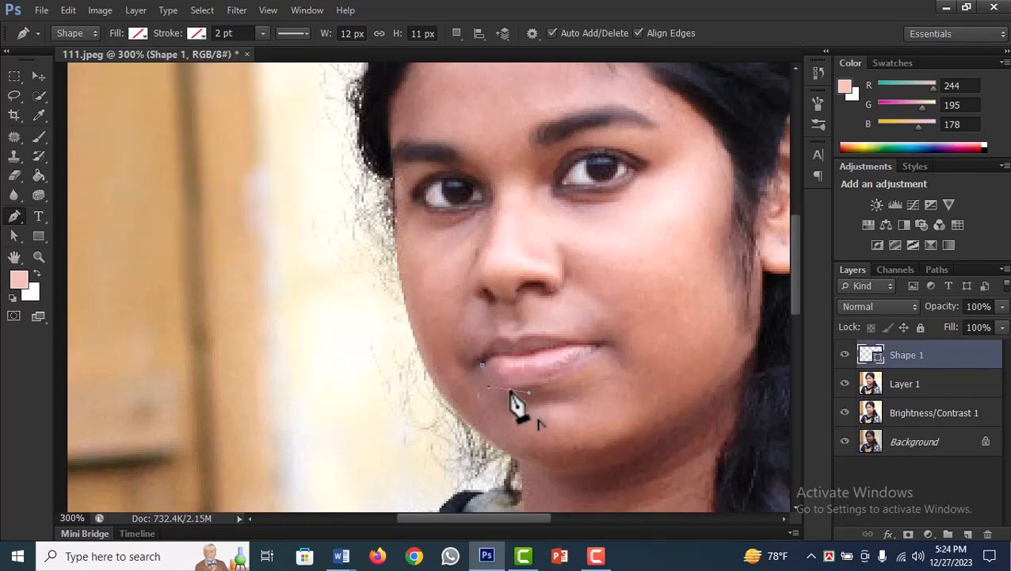
# - Continue the path along the lower lip's edge to the opposite mouth corner, ending in a corner point without a forward handle
pyautogui.click(554, 384)
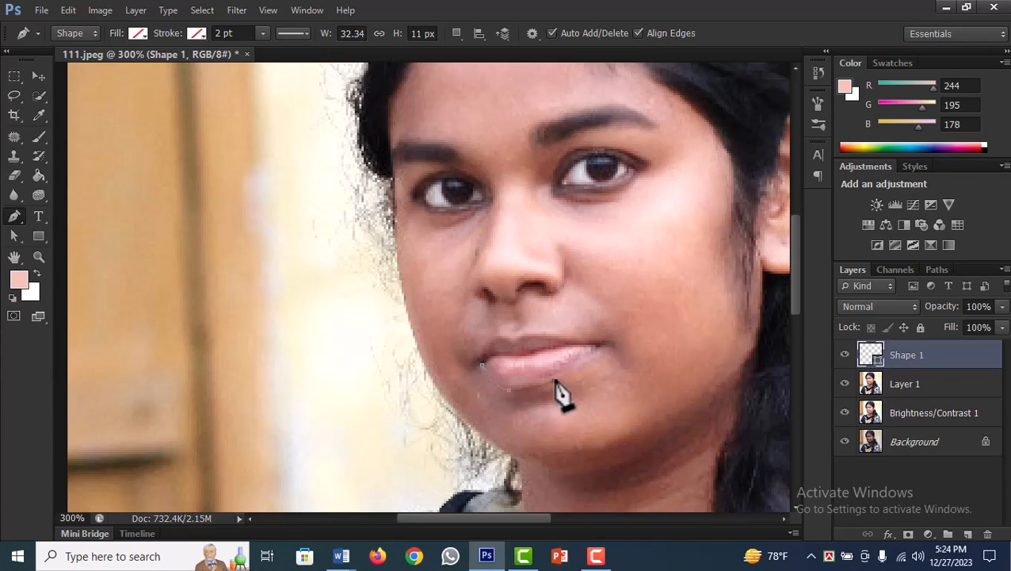
pyautogui.click(601, 349)
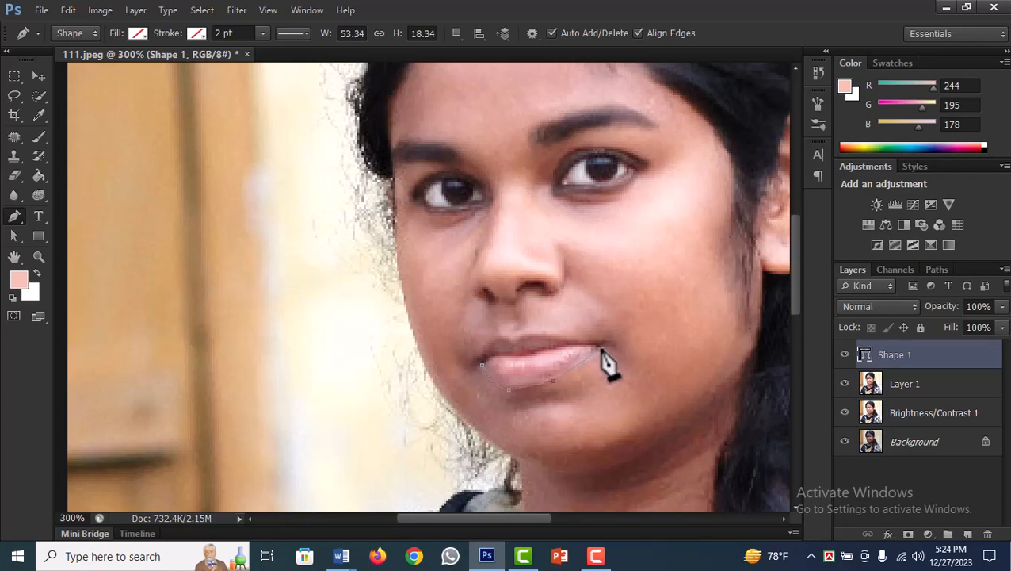
pyautogui.moveTo(600, 349); pyautogui.dragTo(620, 336)
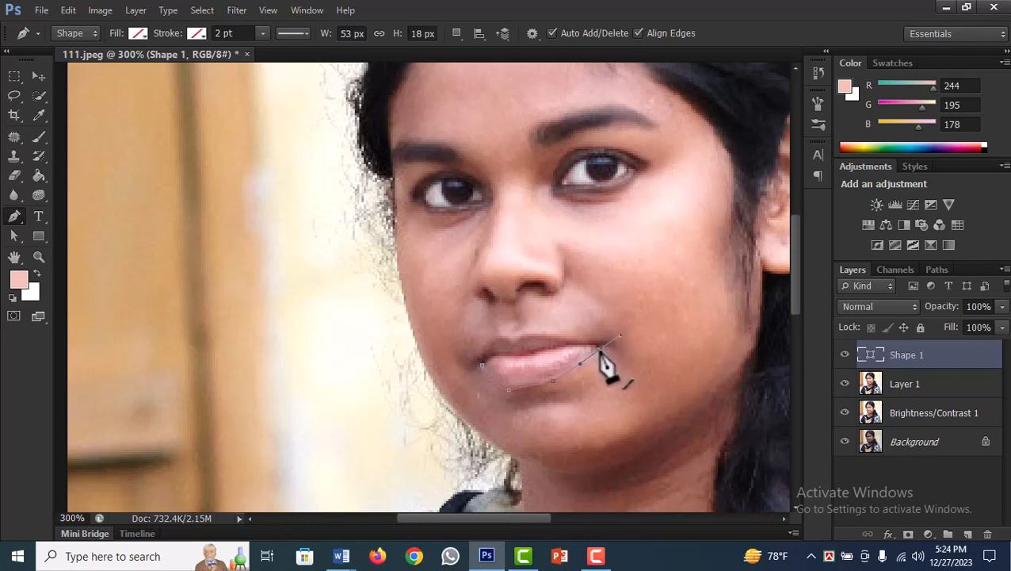
pyautogui.click(600, 348)
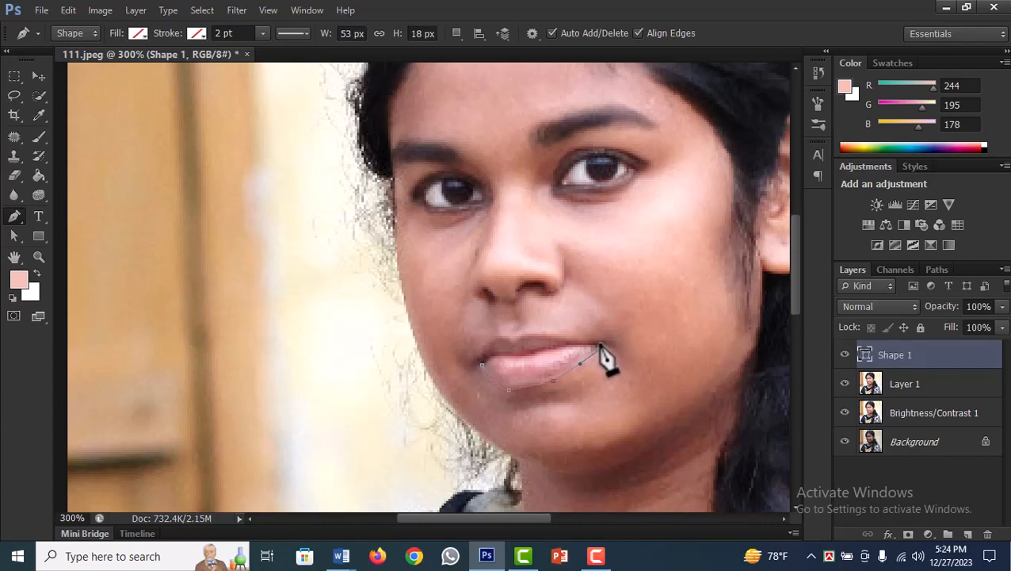
pyautogui.click(600, 346)
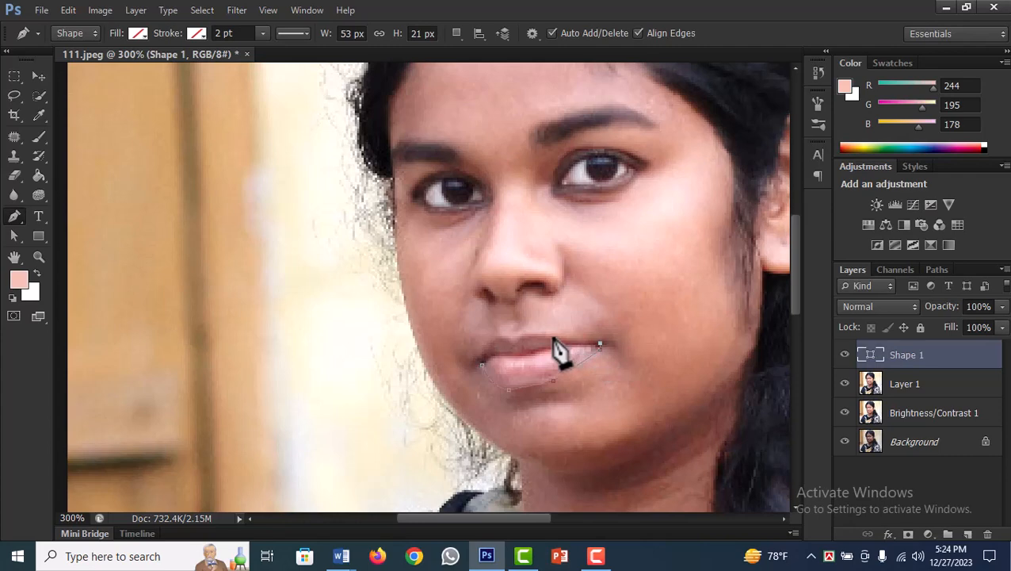
# - Trace the upper lip's edge back to the starting point, close the path and convert it to a selection
pyautogui.click(554, 344)
pyautogui.moveTo(541, 339); pyautogui.dragTo(554, 338)
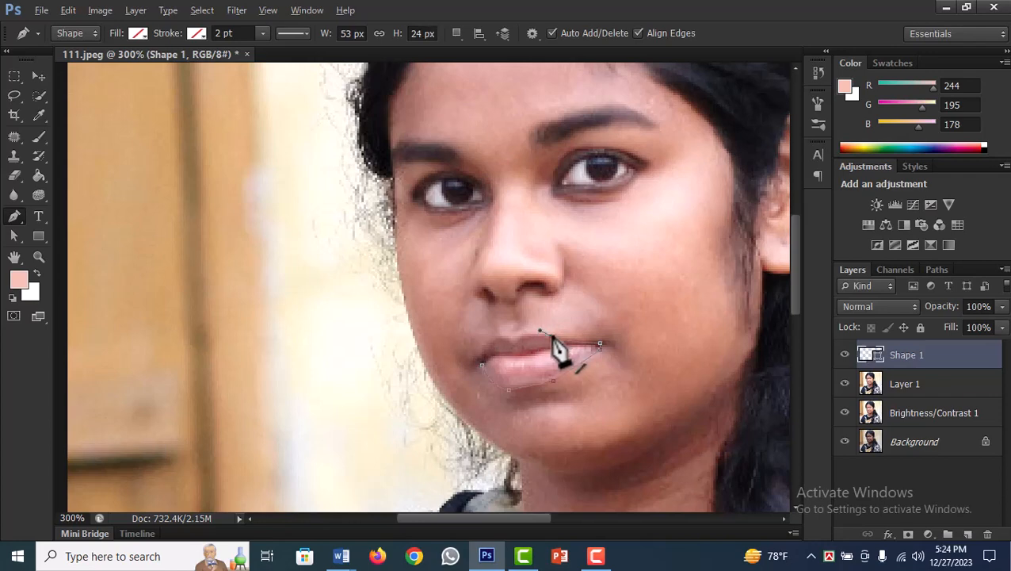
pyautogui.moveTo(553, 337); pyautogui.dragTo(517, 355)
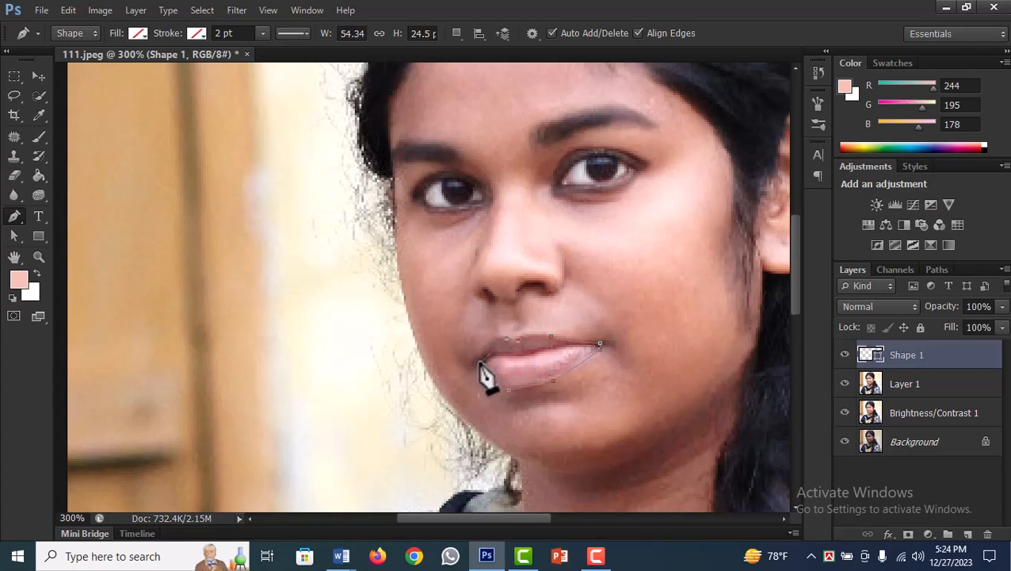
pyautogui.moveTo(468, 392); pyautogui.dragTo(467, 400)
pyautogui.click(481, 366)
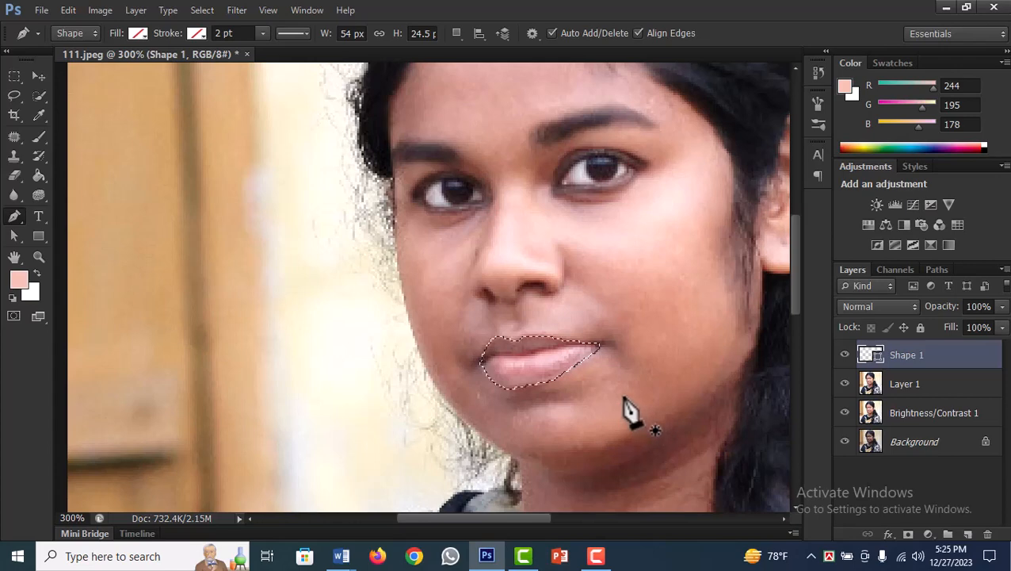
pyautogui.hotkey('ctrl', 'Return')
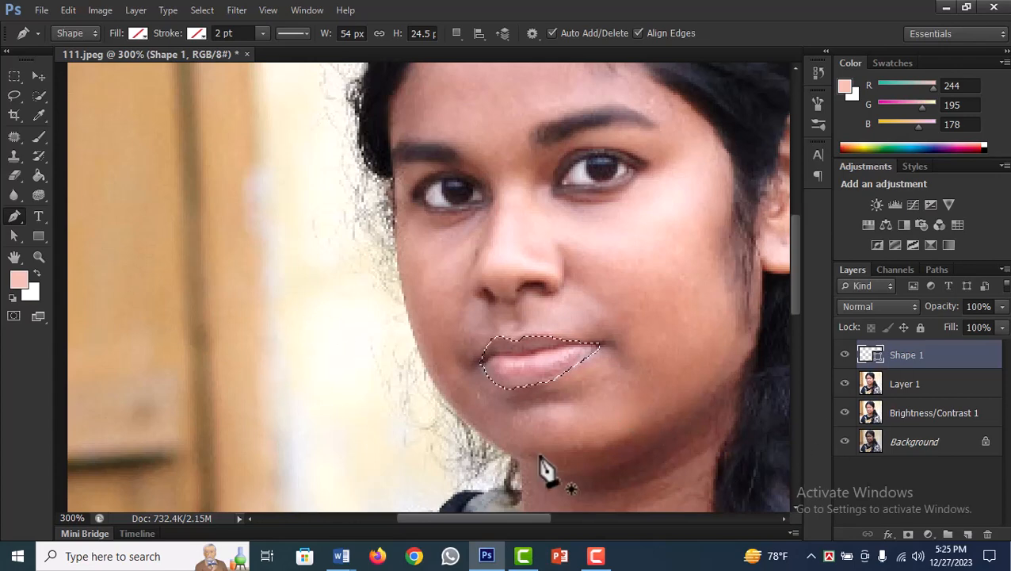
# - Pick a strong pink-red, e52d61, in the foreground color picker
pyautogui.click(18, 282)
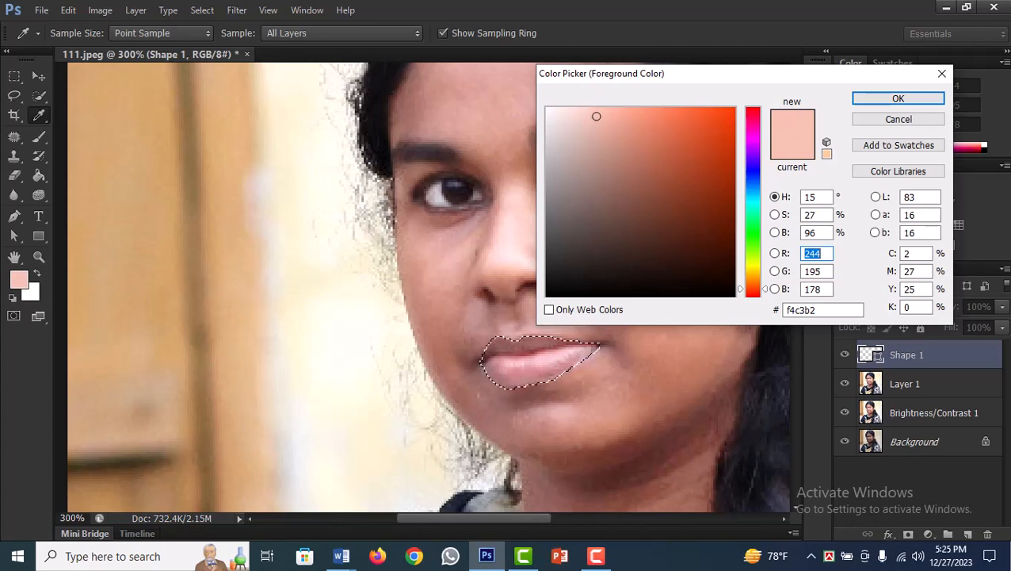
pyautogui.press('F9')
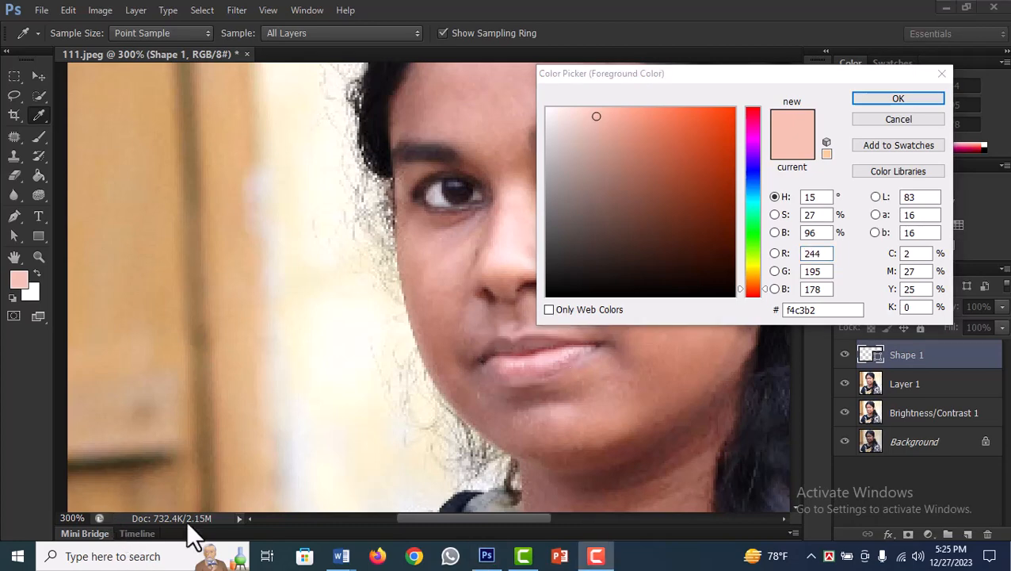
pyautogui.click(754, 116)
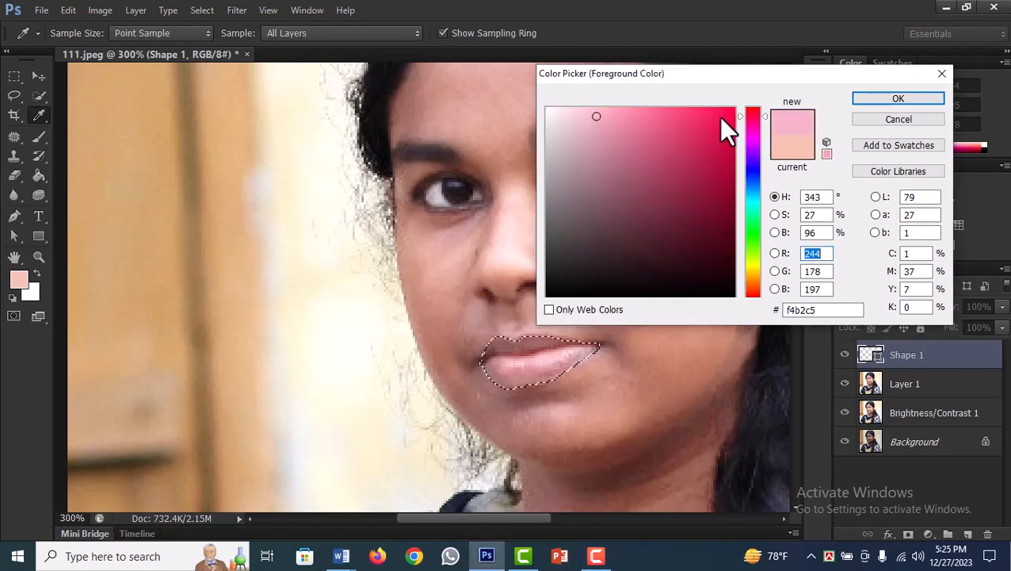
pyautogui.click(719, 116)
pyautogui.click(720, 164)
pyautogui.click(697, 127)
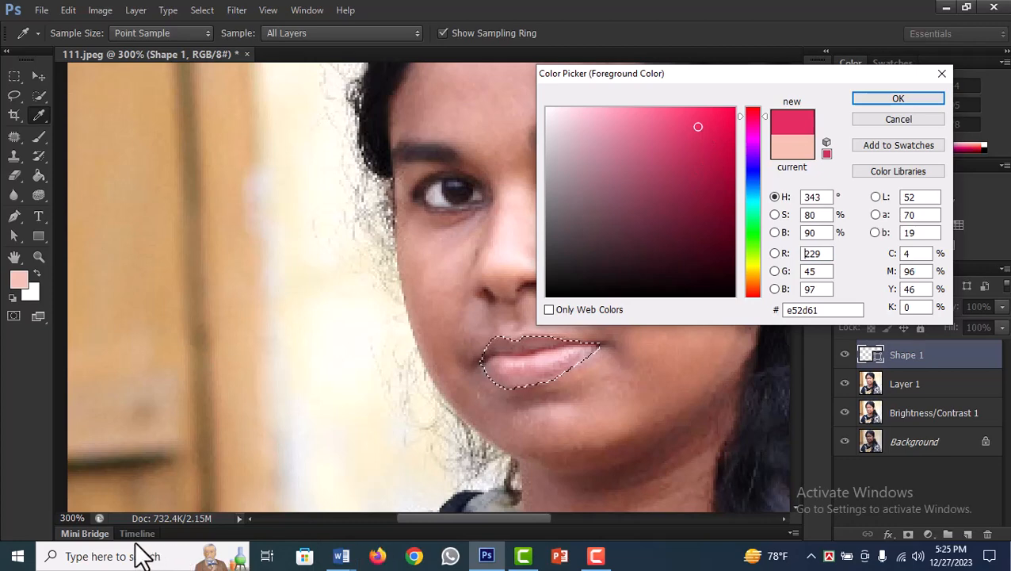
pyautogui.press('F9')
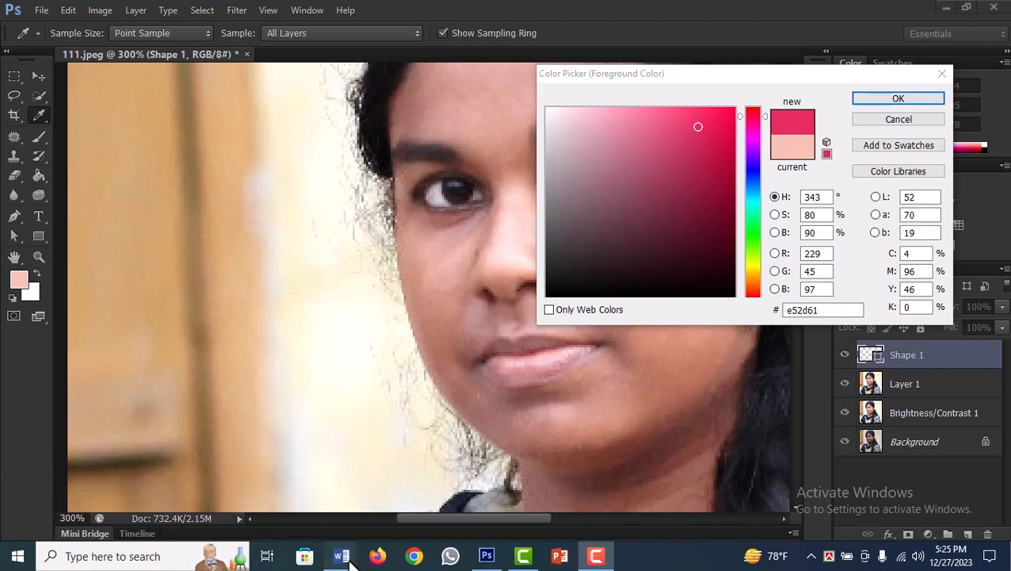
# - Switch to the Word document, copy the lip color code a8253b and return to Photoshop
pyautogui.moveTo(349, 559)
pyautogui.click(426, 497)
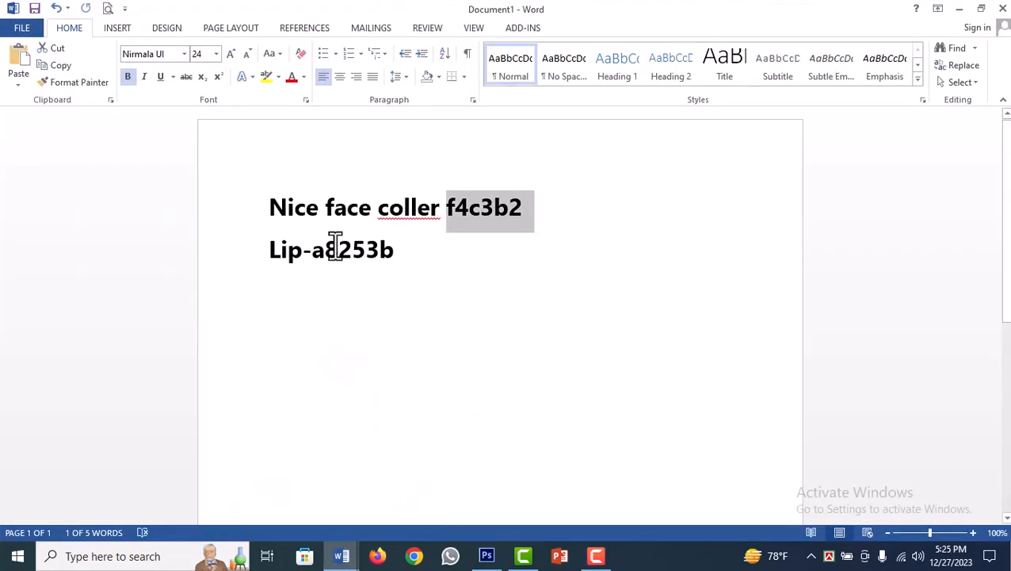
pyautogui.moveTo(321, 249); pyautogui.dragTo(413, 266)
pyautogui.hotkey('ctrl', 'c')
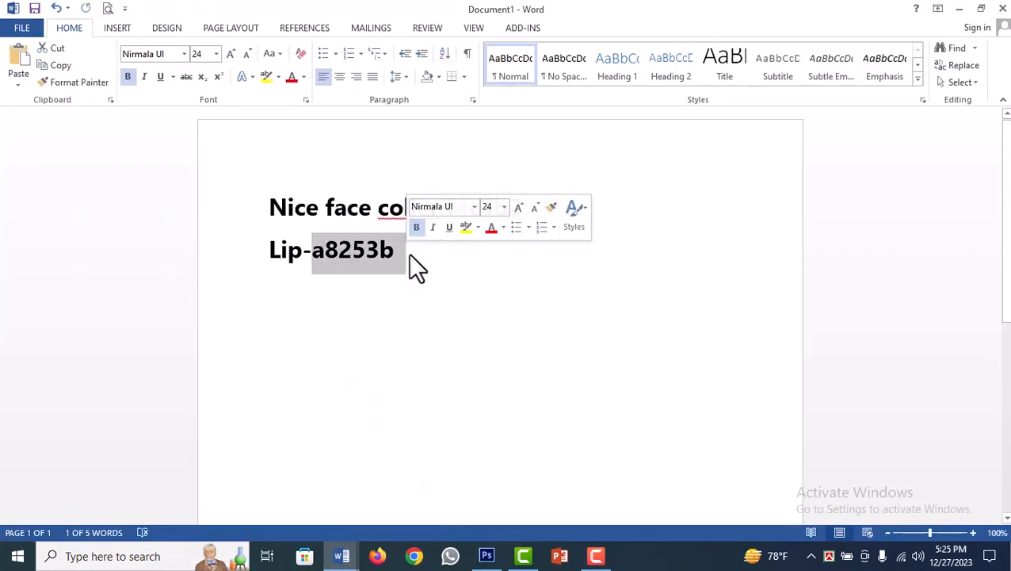
pyautogui.click(959, 9)
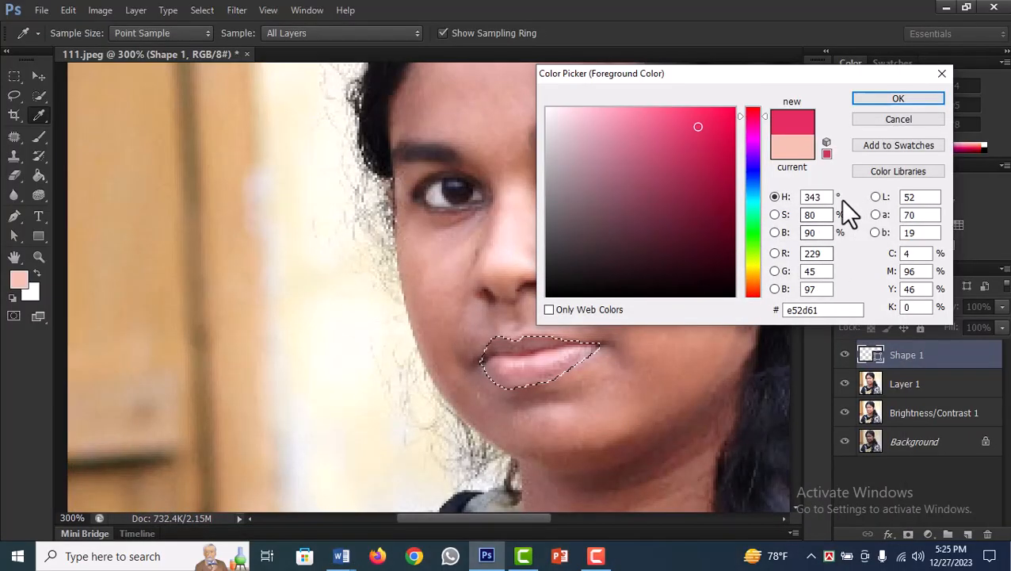
# - Set the foreground color to the copied hex code a8253b and accept it
pyautogui.moveTo(831, 313); pyautogui.dragTo(766, 316)
pyautogui.hotkey('ctrl', 'v')
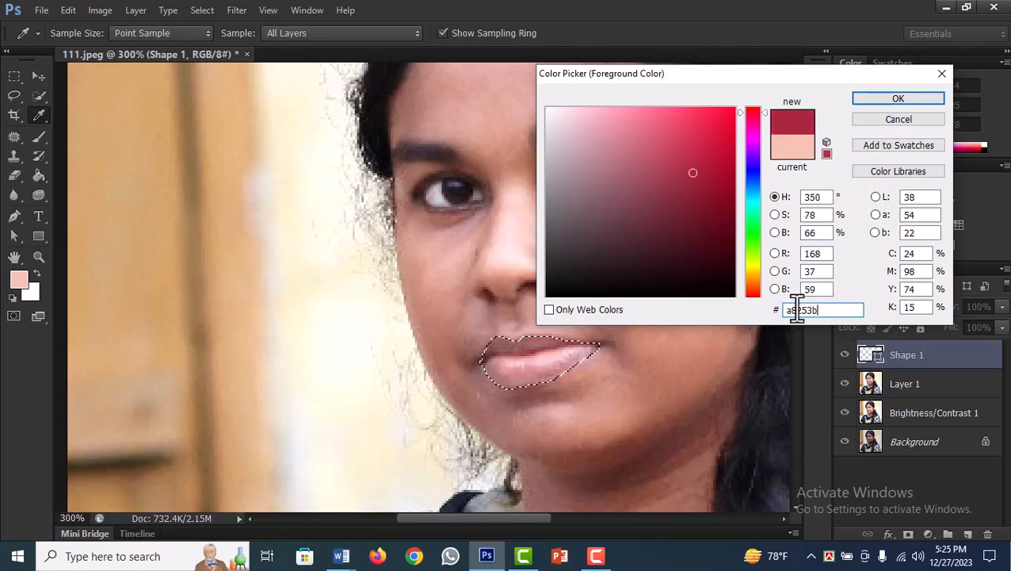
pyautogui.click(894, 98)
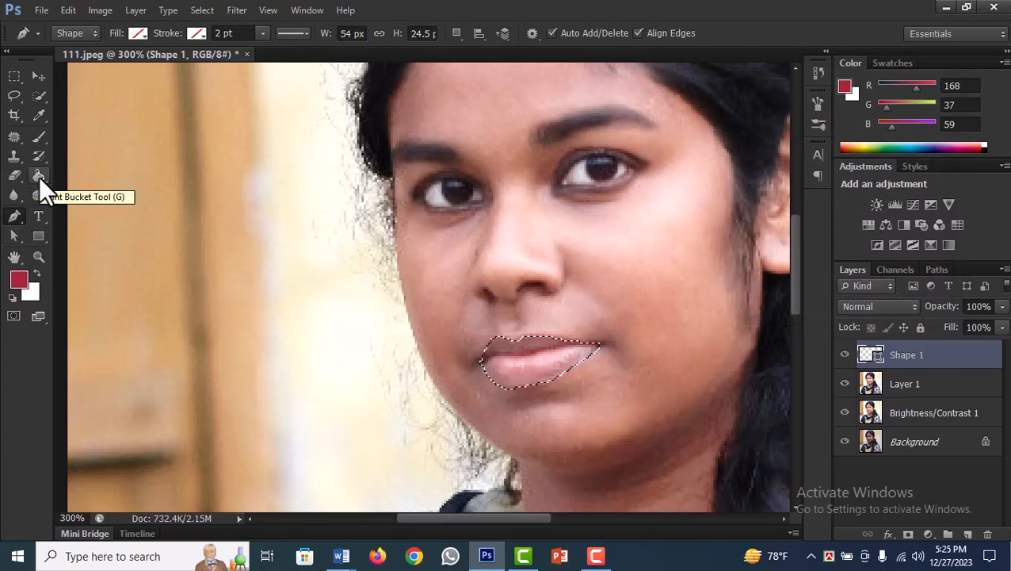
# - Rasterize the Shape 1 layer and fill the lip selection with the a8253b foreground color using the Paint Bucket
pyautogui.click(38, 176)
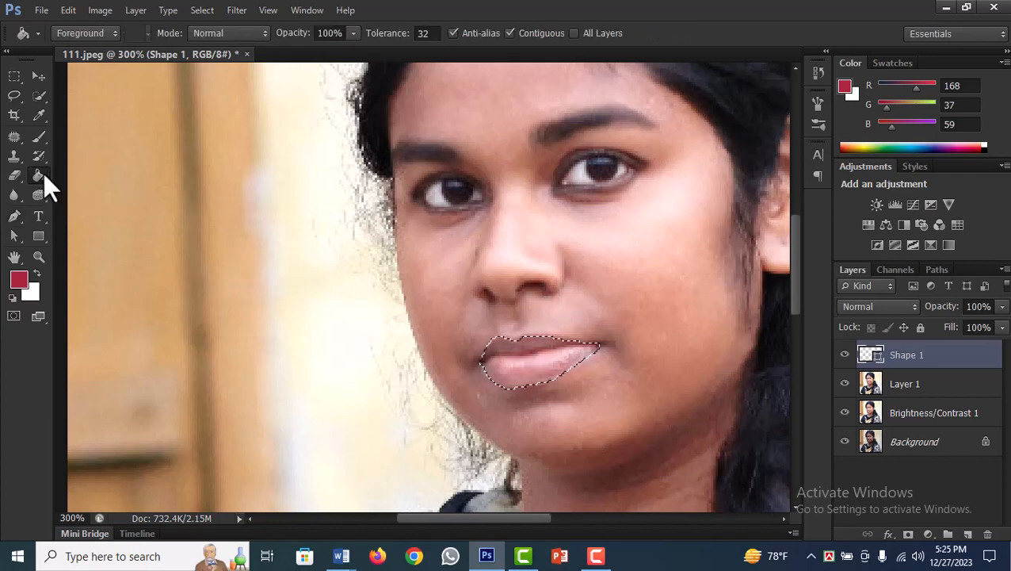
pyautogui.click(535, 358)
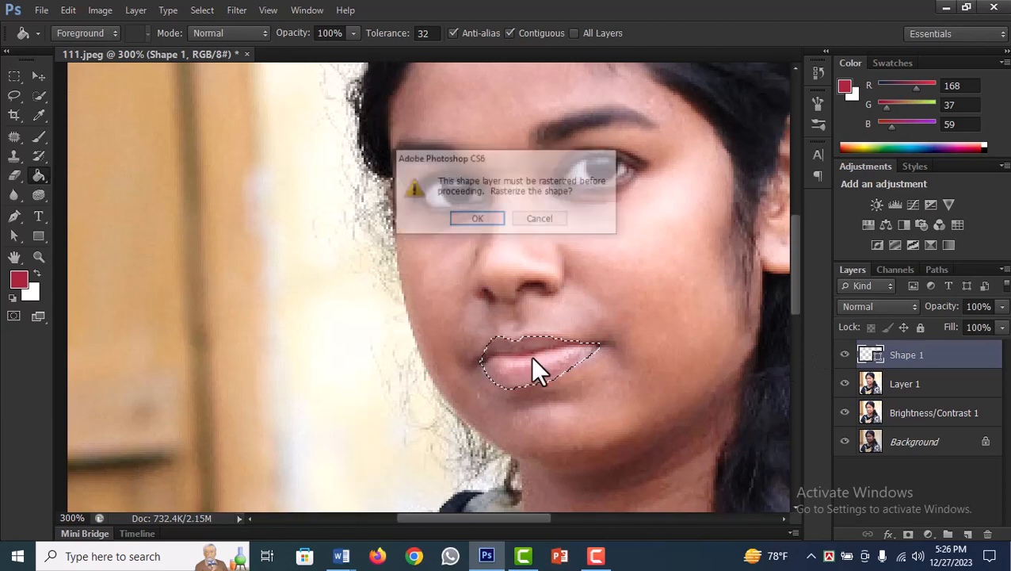
pyautogui.click(477, 220)
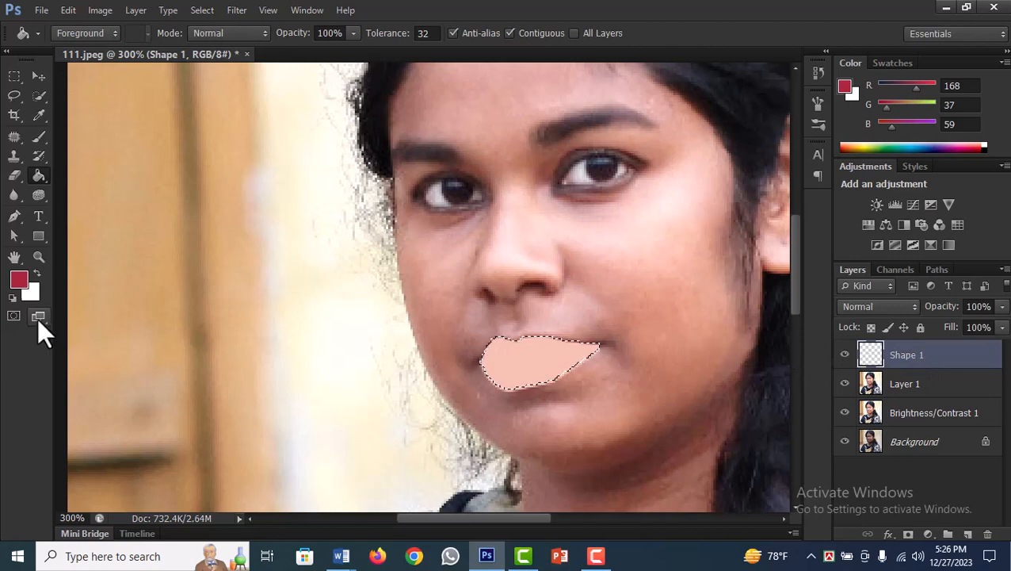
pyautogui.click(19, 283)
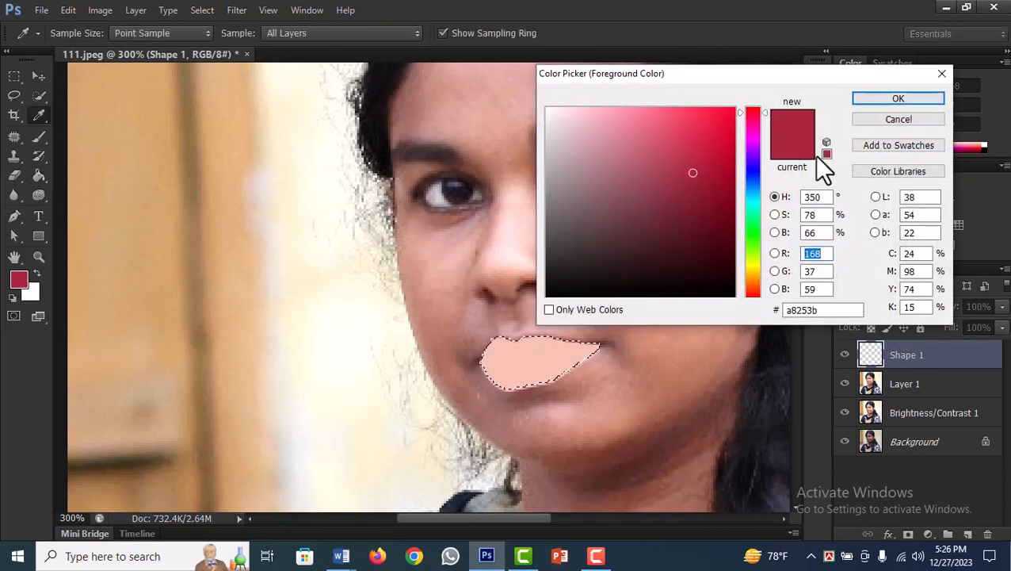
pyautogui.click(899, 101)
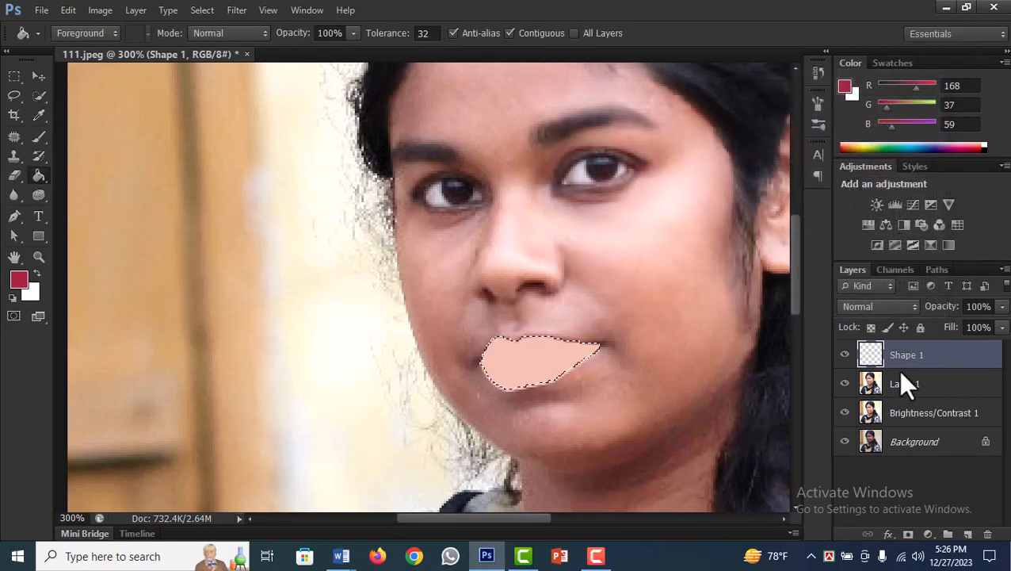
pyautogui.click(502, 355)
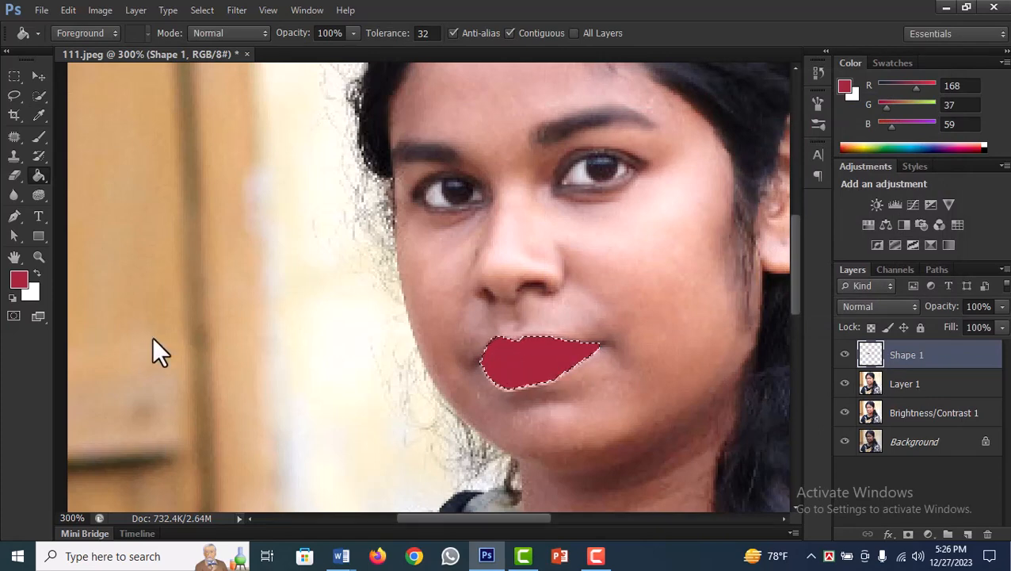
# - Change the foreground color to bright red f80510 and return to the Paint Bucket tool
pyautogui.click(17, 277)
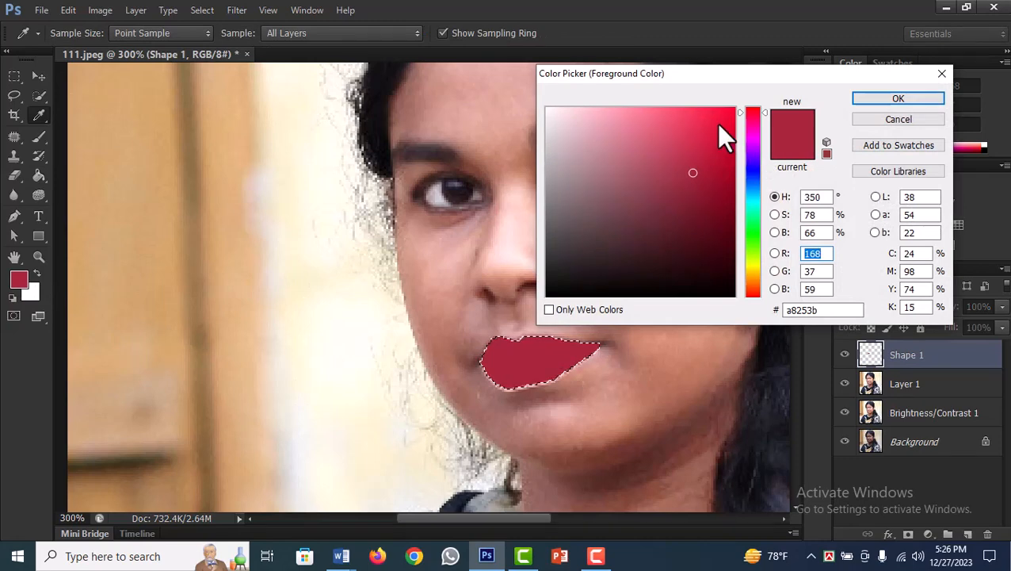
pyautogui.click(719, 124)
pyautogui.click(730, 114)
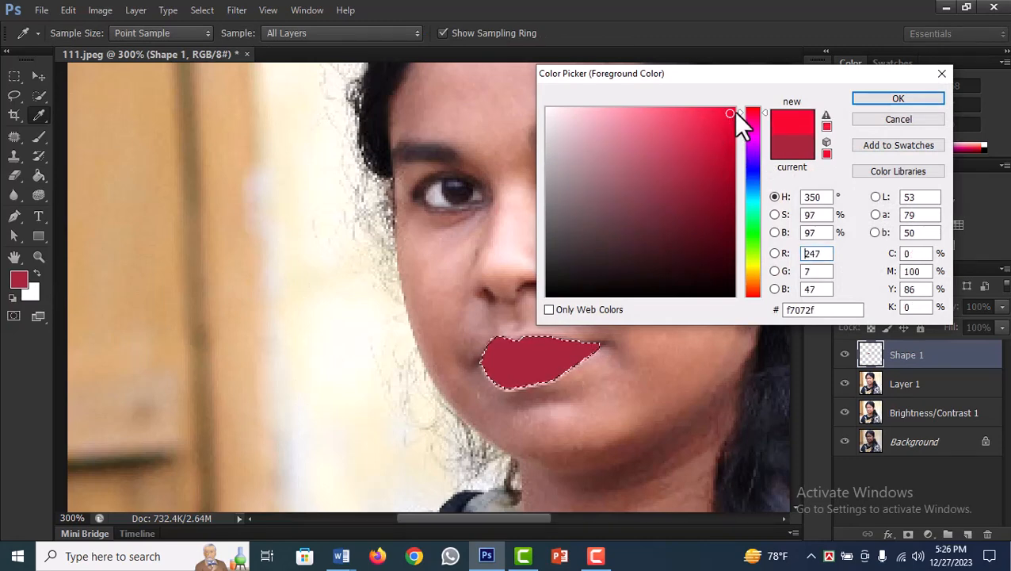
pyautogui.click(730, 113)
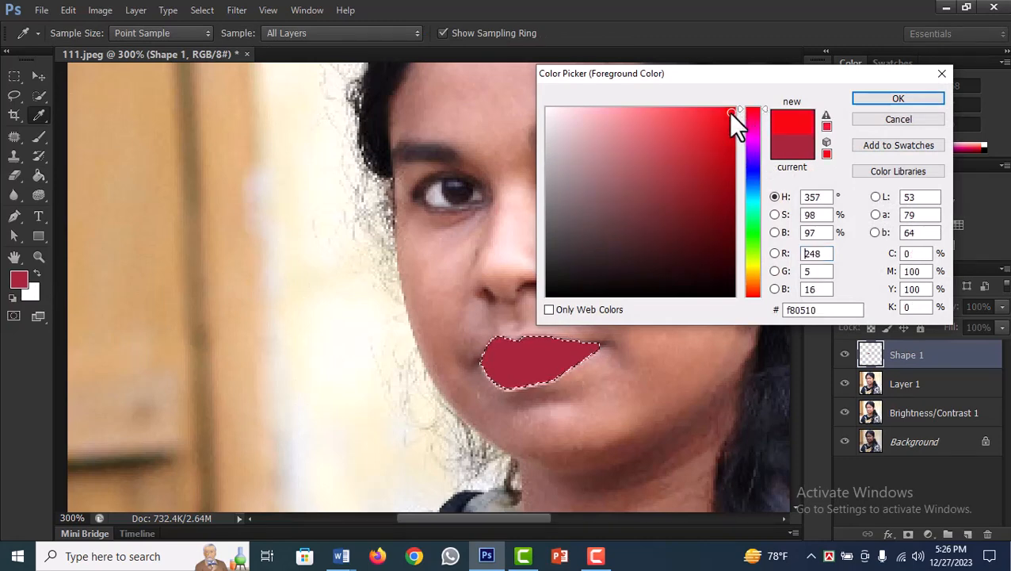
pyautogui.click(889, 101)
pyautogui.press('g')
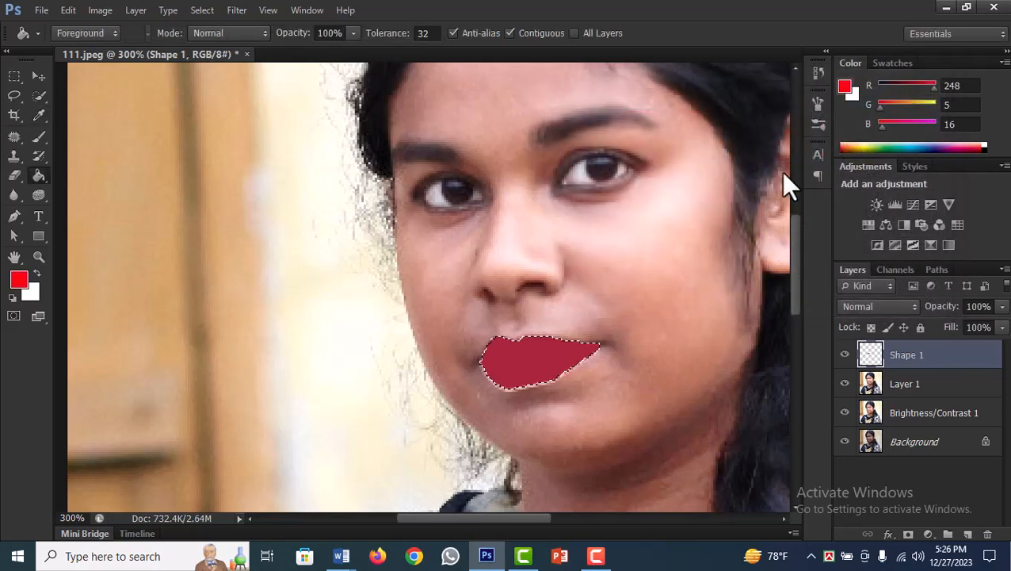
# - Fill the lip selection with the bright red foreground color, deselect it and set the Shape 1 layer's blend mode to Soft Light
pyautogui.click(512, 341)
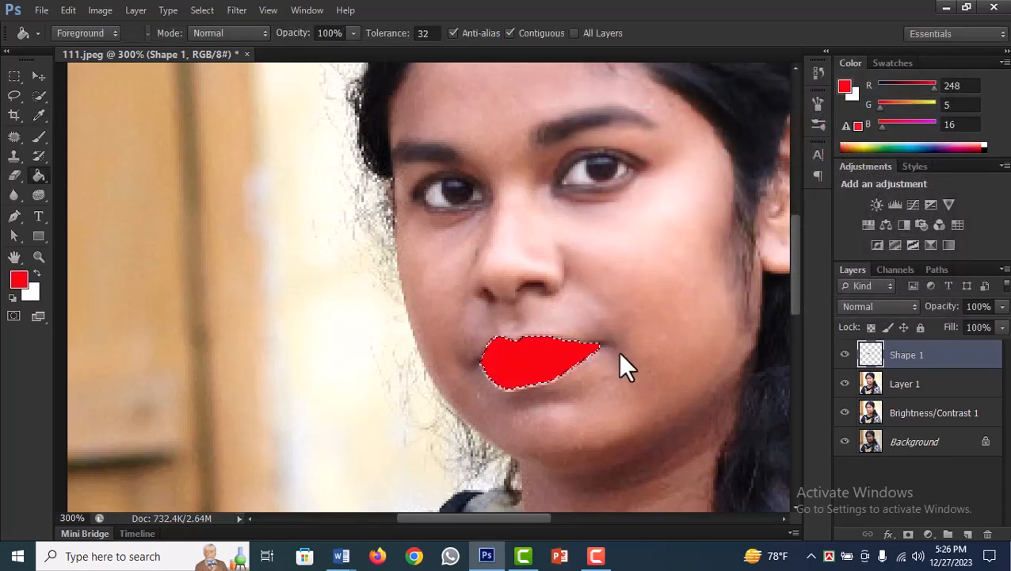
pyautogui.hotkey('ctrl', 'd')
pyautogui.click(865, 306)
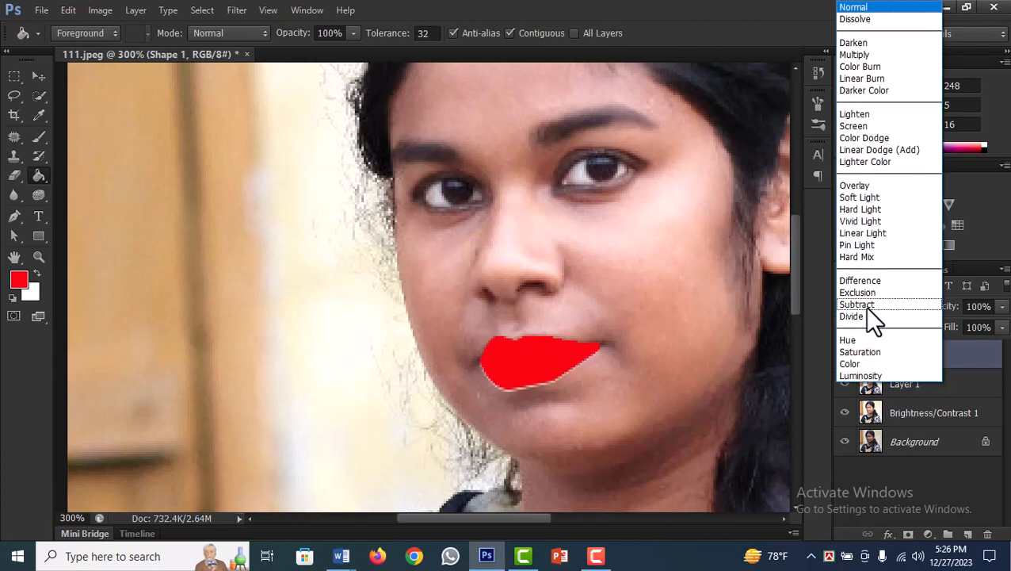
pyautogui.click(864, 202)
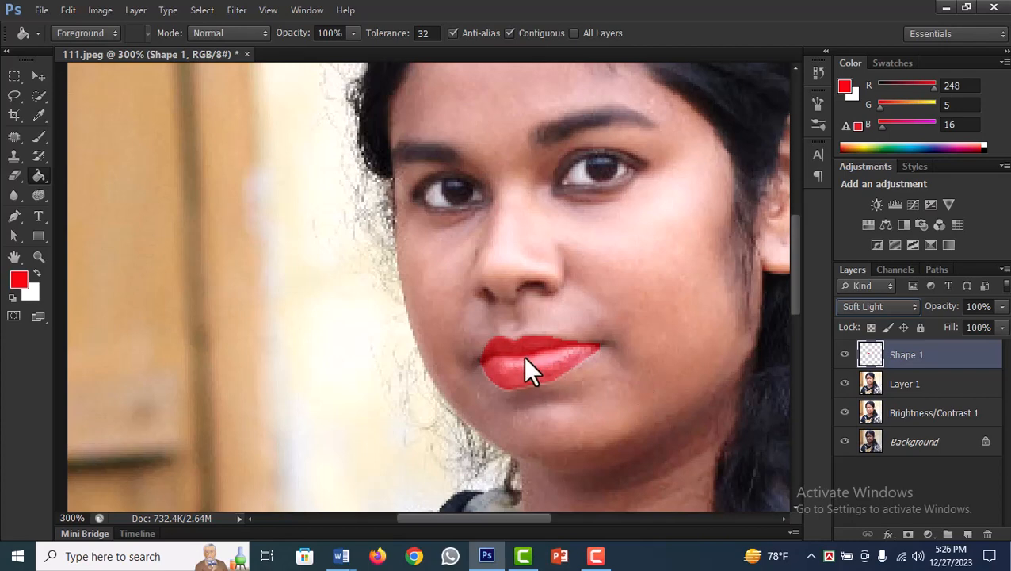
# - Split the white Blend If slider of the underlying layer for Shape 1 to 202 / 255 and accept the layer style
pyautogui.doubleClick(961, 354)
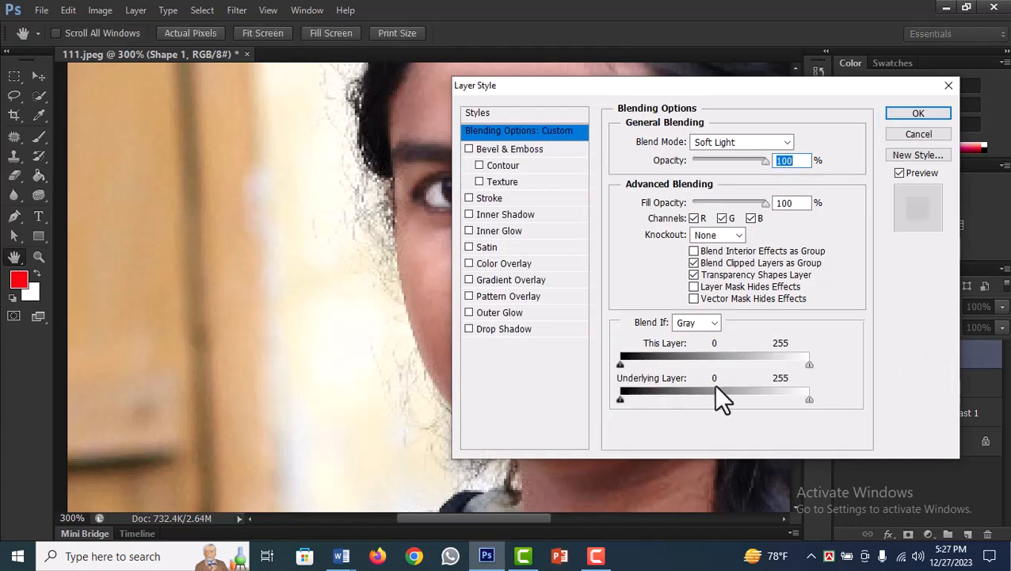
pyautogui.moveTo(695, 86); pyautogui.dragTo(845, 89)
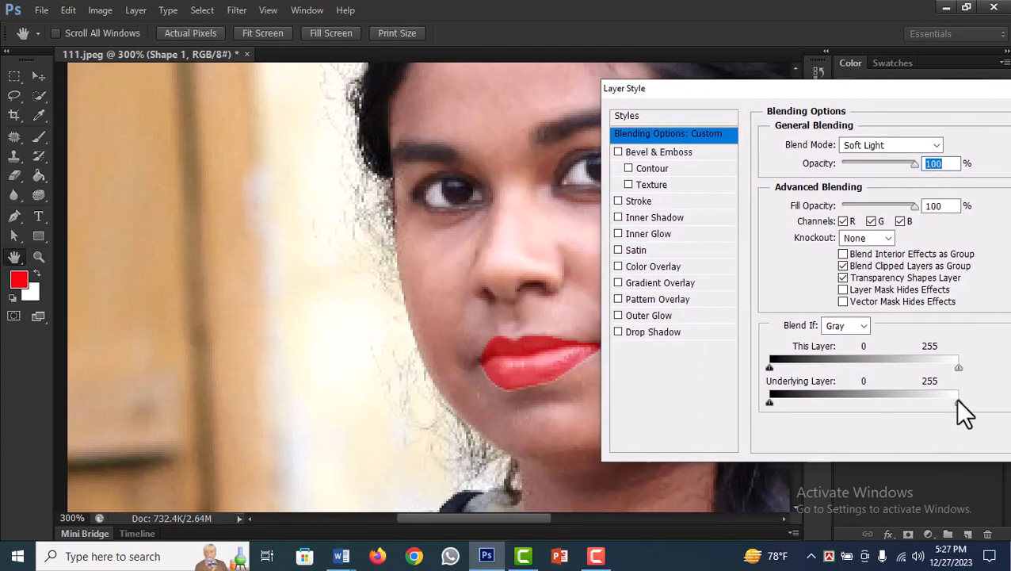
pyautogui.moveTo(956, 399); pyautogui.dragTo(857, 404)
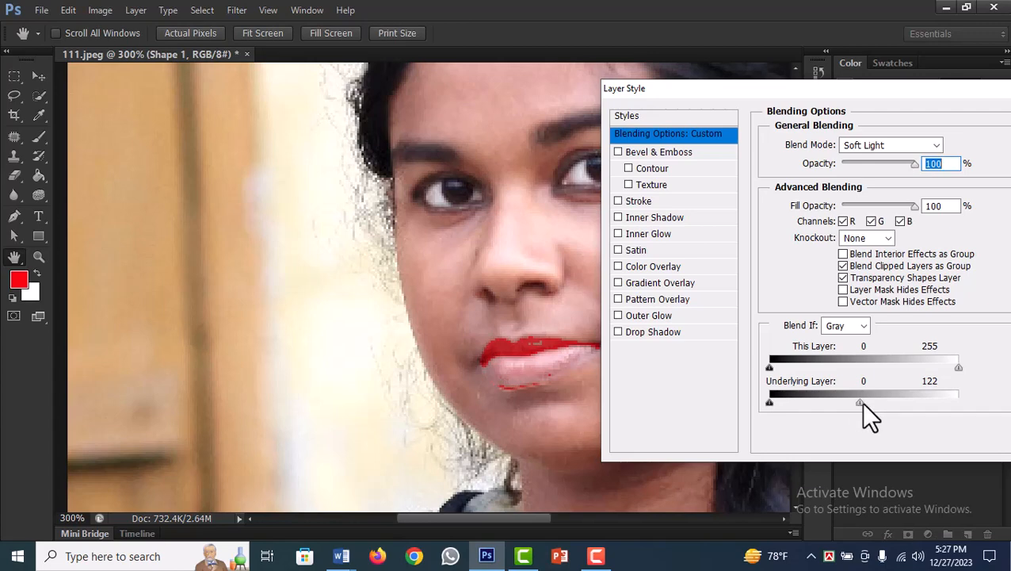
pyautogui.keyDown('alt'); pyautogui.moveTo(860, 401); pyautogui.dragTo(913, 402); pyautogui.keyUp('alt')
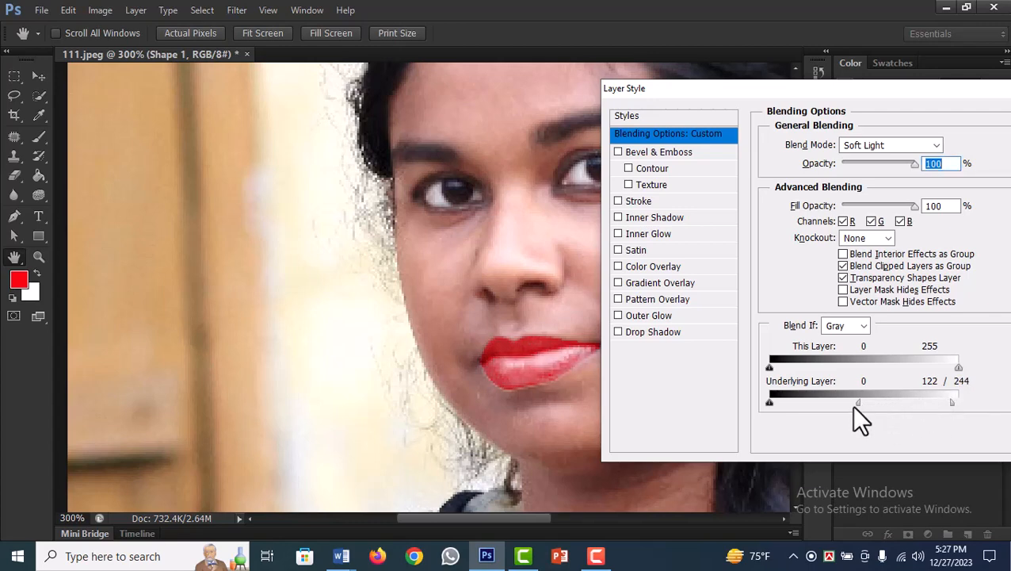
pyautogui.moveTo(858, 401); pyautogui.dragTo(934, 404)
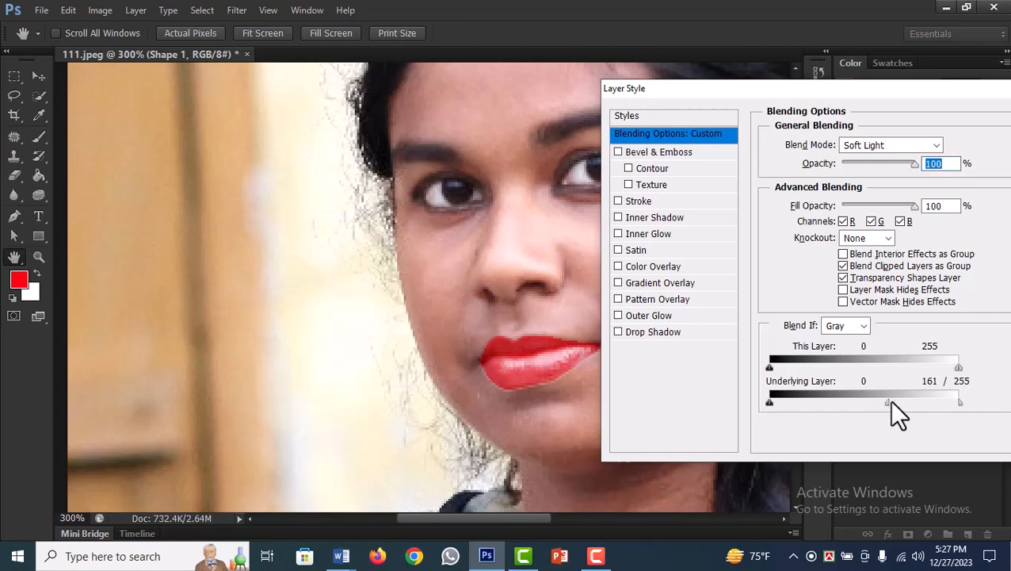
pyautogui.moveTo(889, 401); pyautogui.dragTo(913, 402)
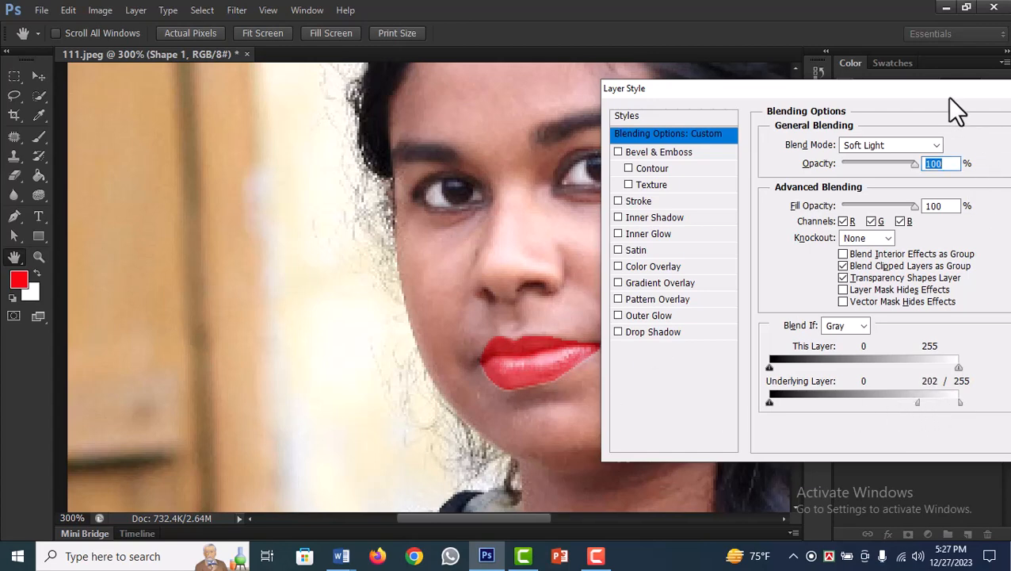
pyautogui.moveTo(945, 99); pyautogui.dragTo(880, 110)
pyautogui.click(985, 132)
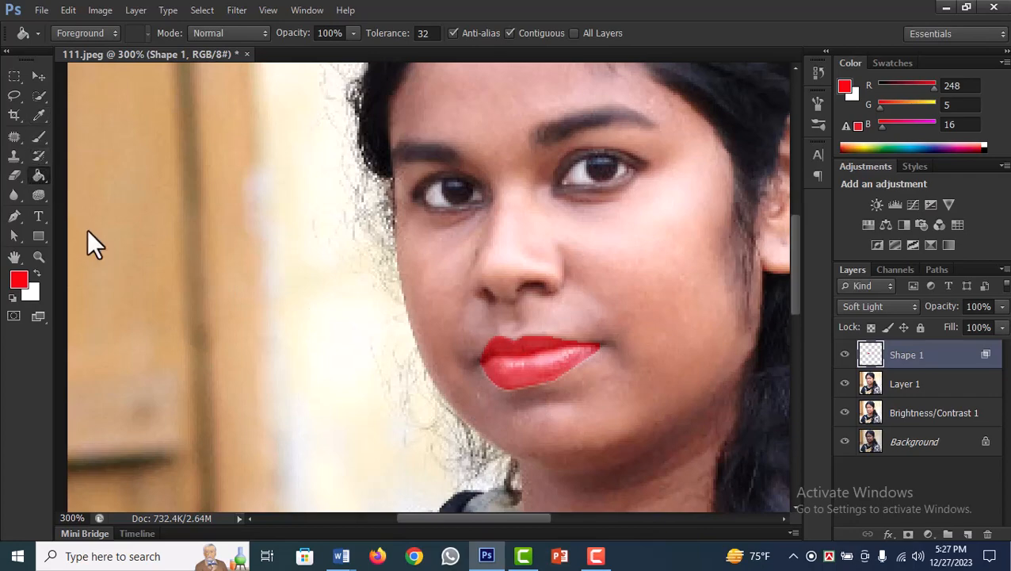
# - Merge the Shape 1, Layer 1 and Brightness/Contrast 1 layers into one layer above the Background
pyautogui.click(38, 255)
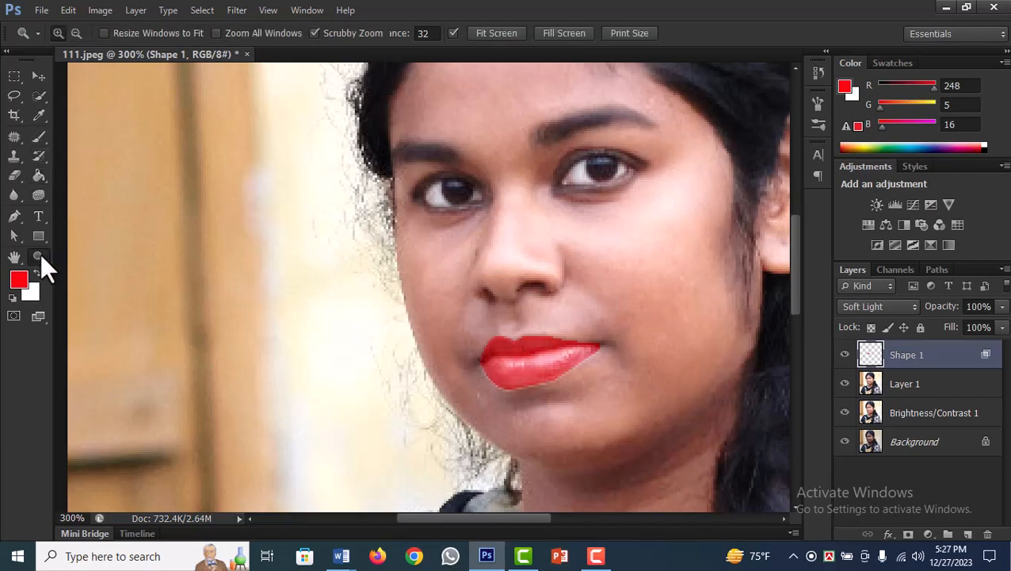
pyautogui.click(76, 33)
pyautogui.click(269, 275)
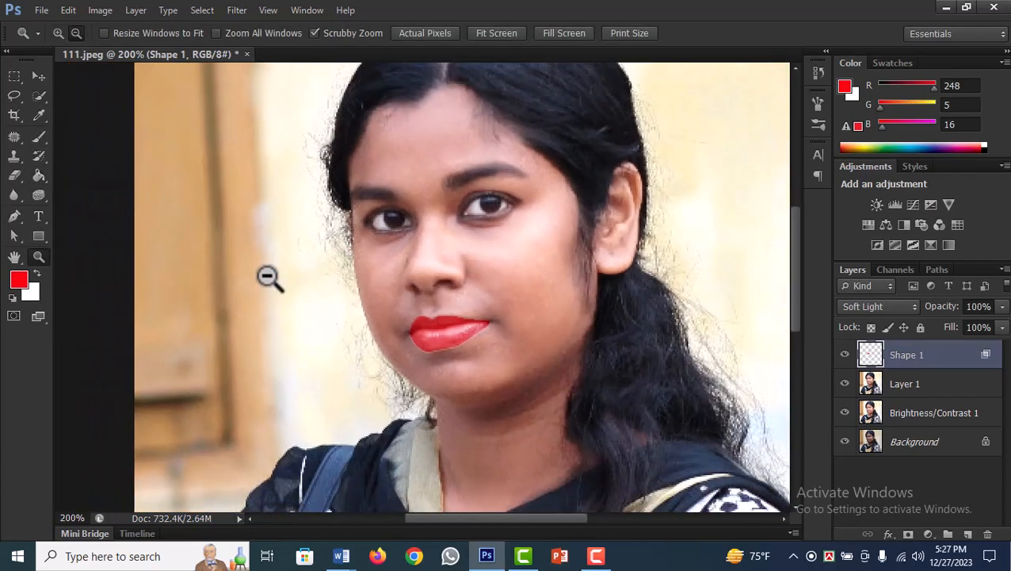
pyautogui.click(268, 275)
pyautogui.click(269, 275)
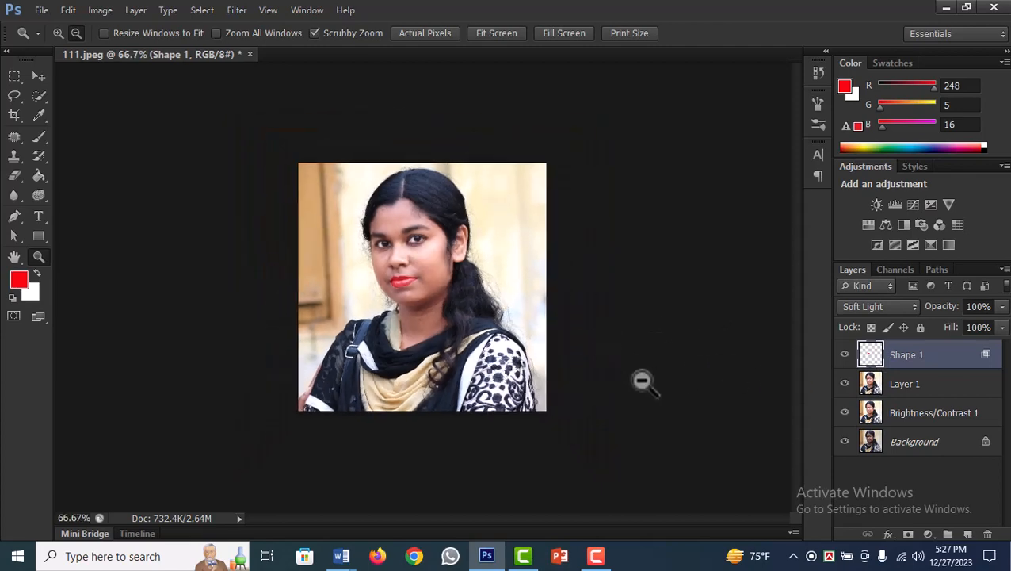
pyautogui.keyDown('shift'); pyautogui.click(923, 385); pyautogui.keyUp('shift')
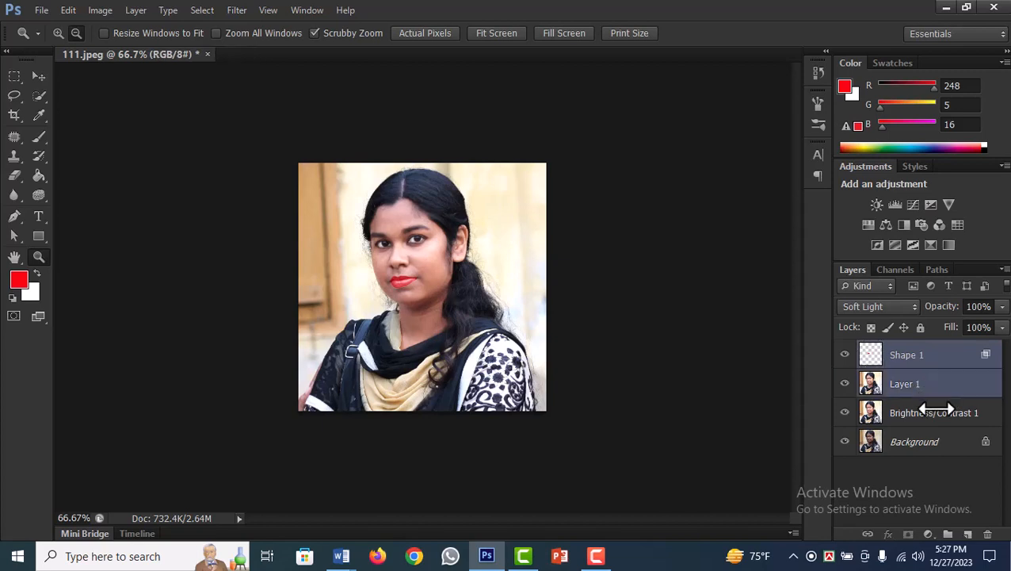
pyautogui.keyDown('shift'); pyautogui.click(939, 411); pyautogui.keyUp('shift')
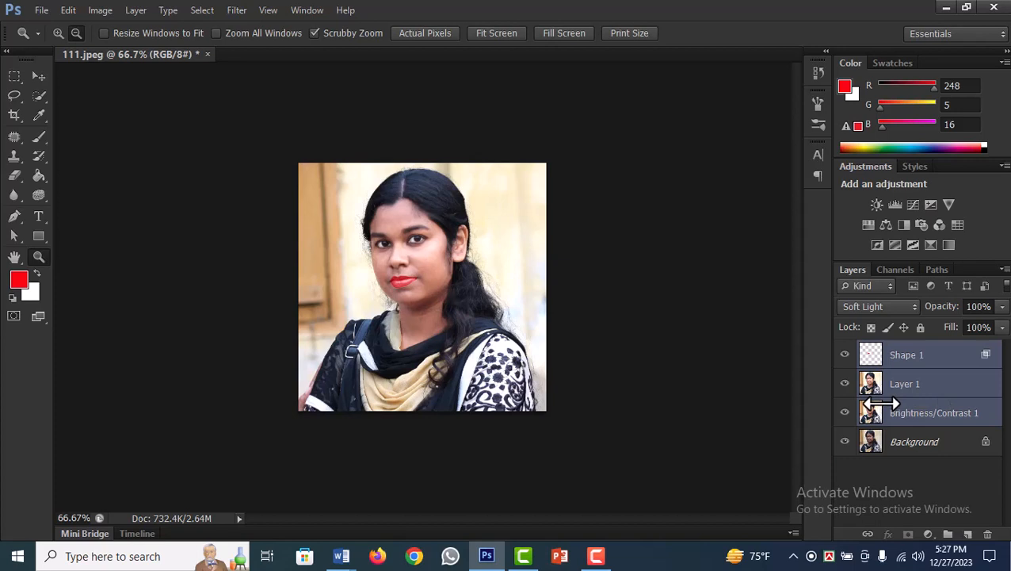
pyautogui.hotkey('ctrl', 'e')
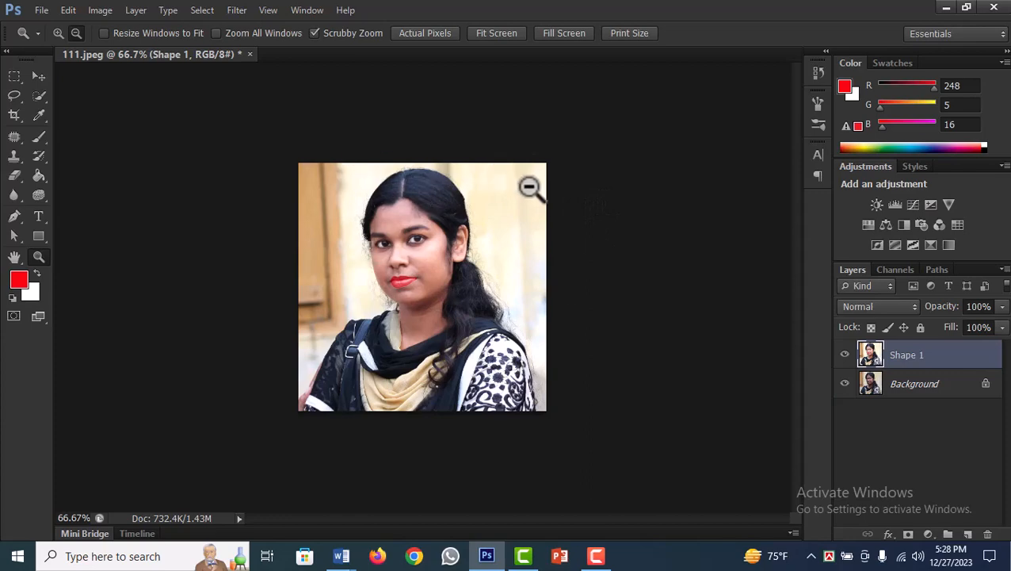
# - Apply a Hue/Saturation adjustment to the merged portrait layer with Hue +5 and Saturation -12
pyautogui.click(200, 11)
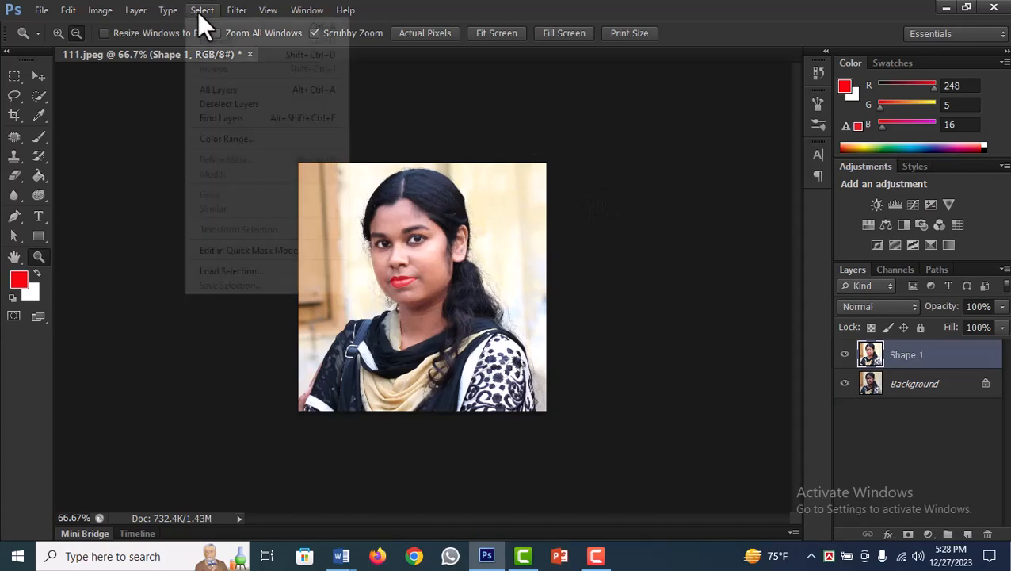
pyautogui.click(92, 13)
pyautogui.click(92, 14)
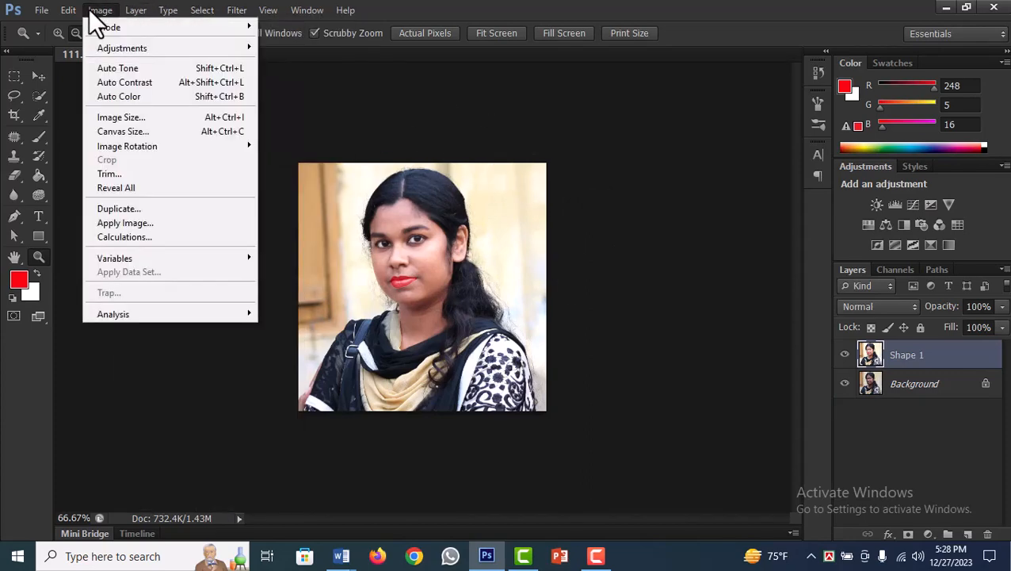
pyautogui.moveTo(122, 47)
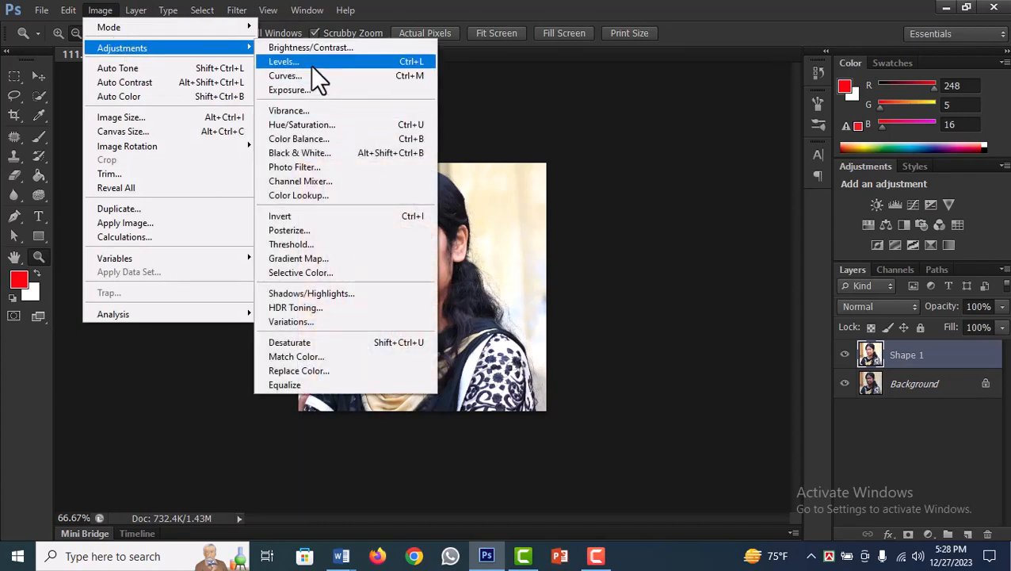
pyautogui.click(317, 125)
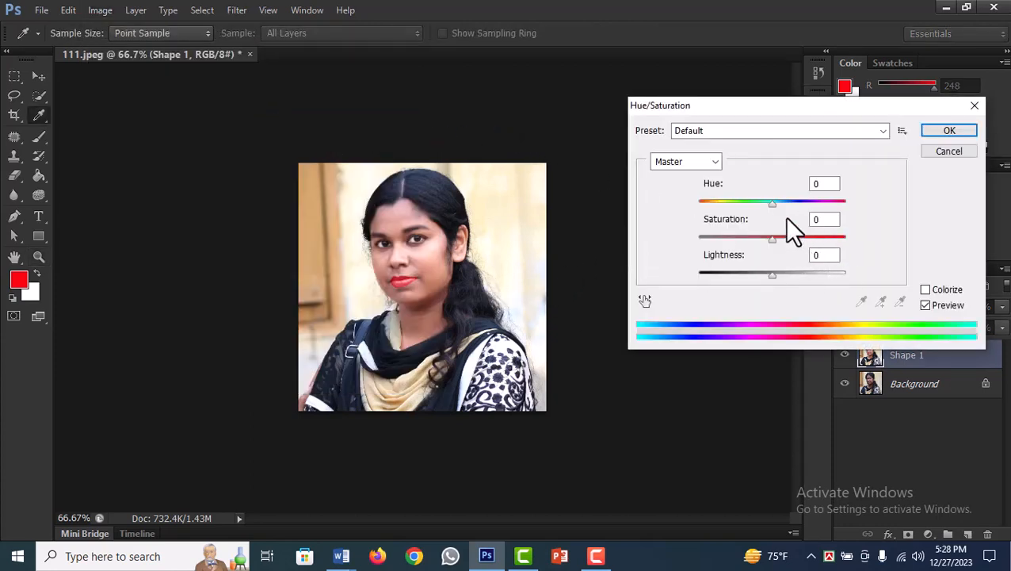
pyautogui.moveTo(765, 205); pyautogui.dragTo(762, 203)
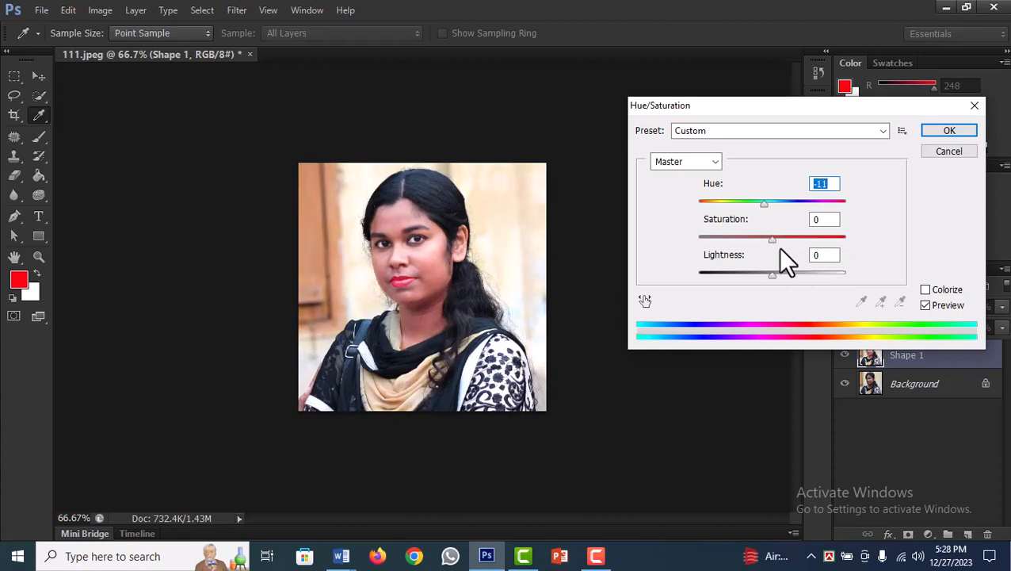
pyautogui.moveTo(770, 238); pyautogui.dragTo(776, 203)
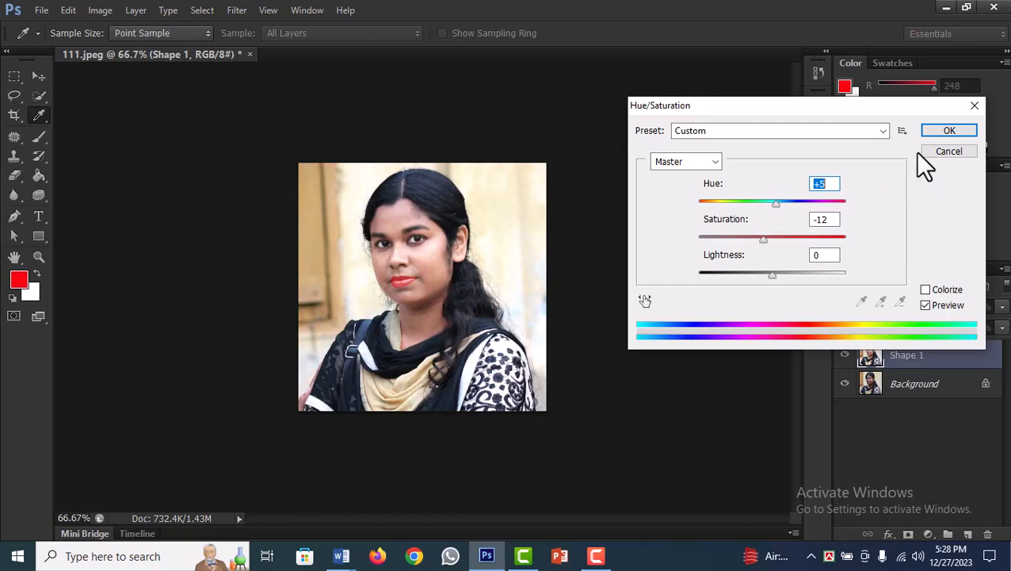
pyautogui.click(949, 132)
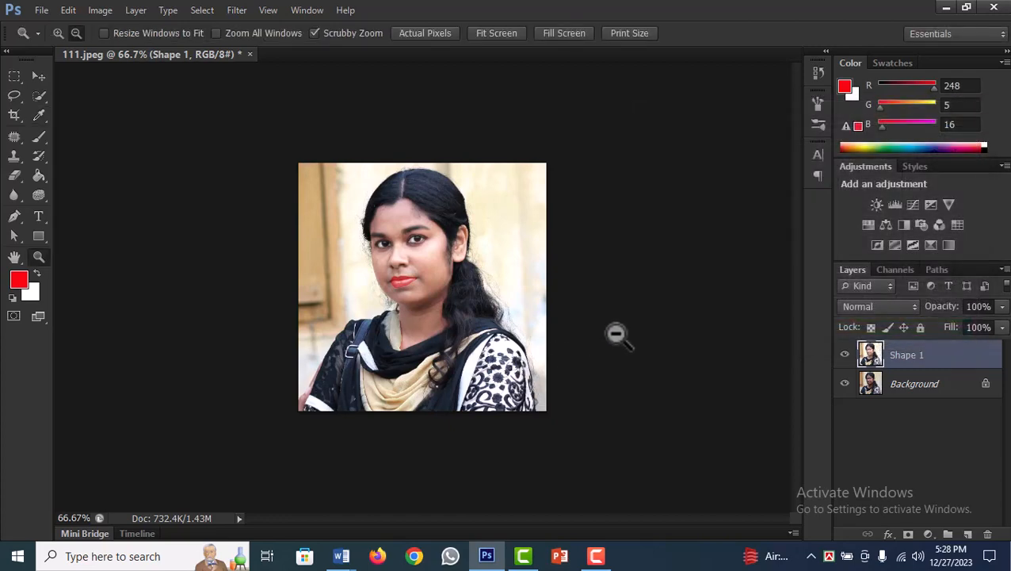
# - Extend the canvas rightward to about twice its width with the Crop tool and move the retouched portrait beside the original
pyautogui.hotkey('ctrl', '+')
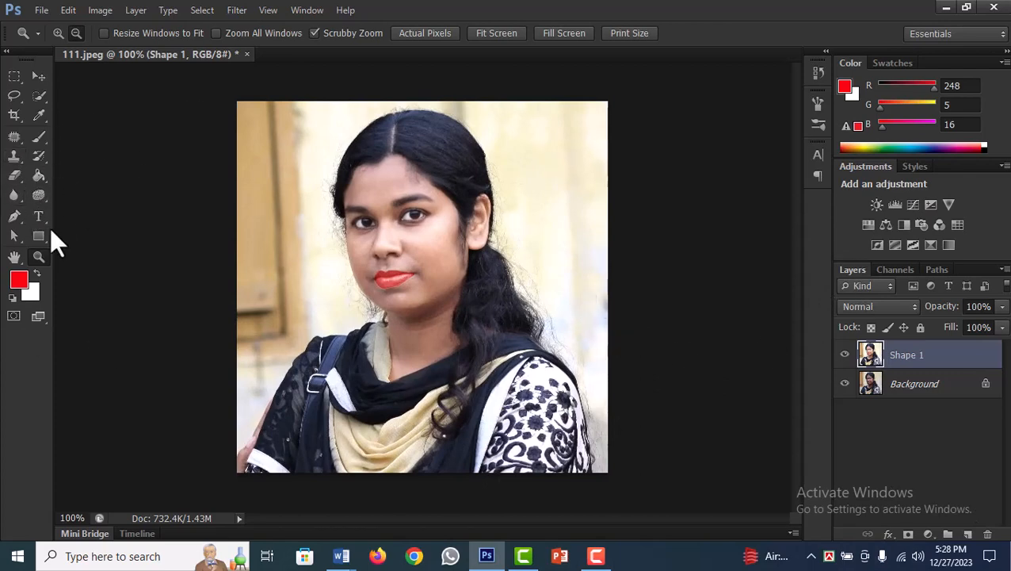
pyautogui.click(14, 114)
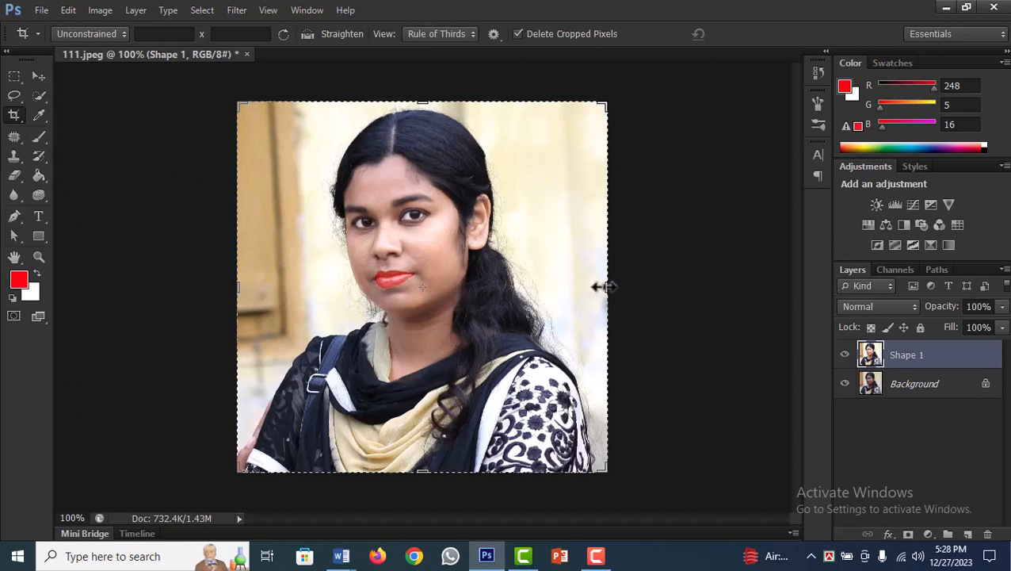
pyautogui.moveTo(606, 287); pyautogui.dragTo(789, 290)
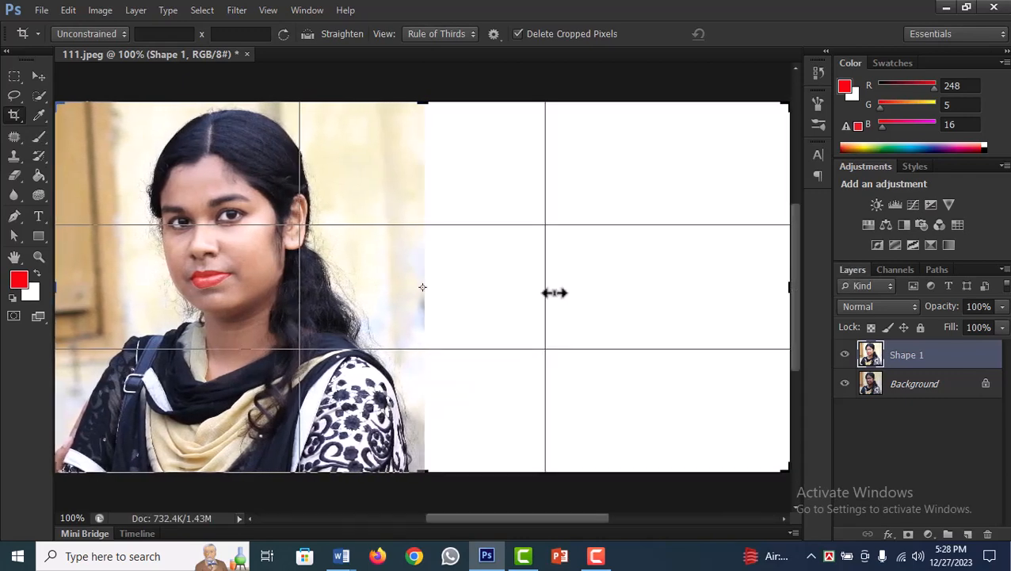
pyautogui.click(33, 78)
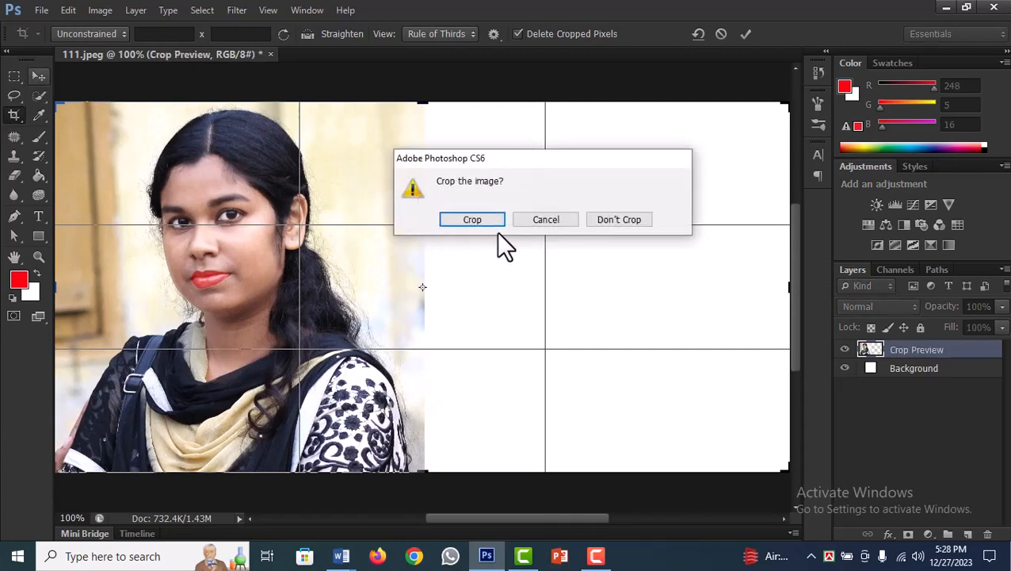
pyautogui.click(480, 220)
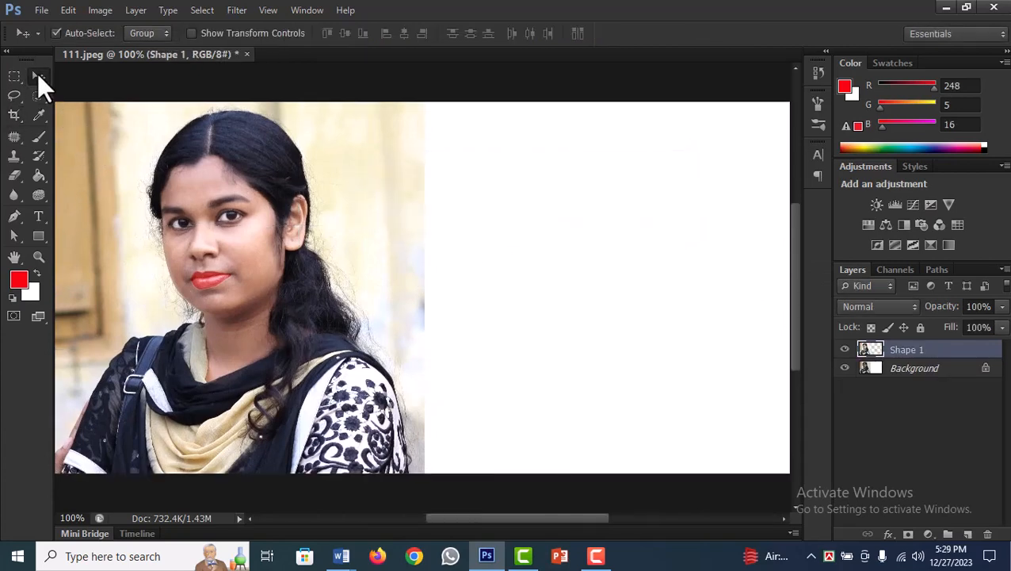
pyautogui.moveTo(234, 313); pyautogui.dragTo(608, 309)
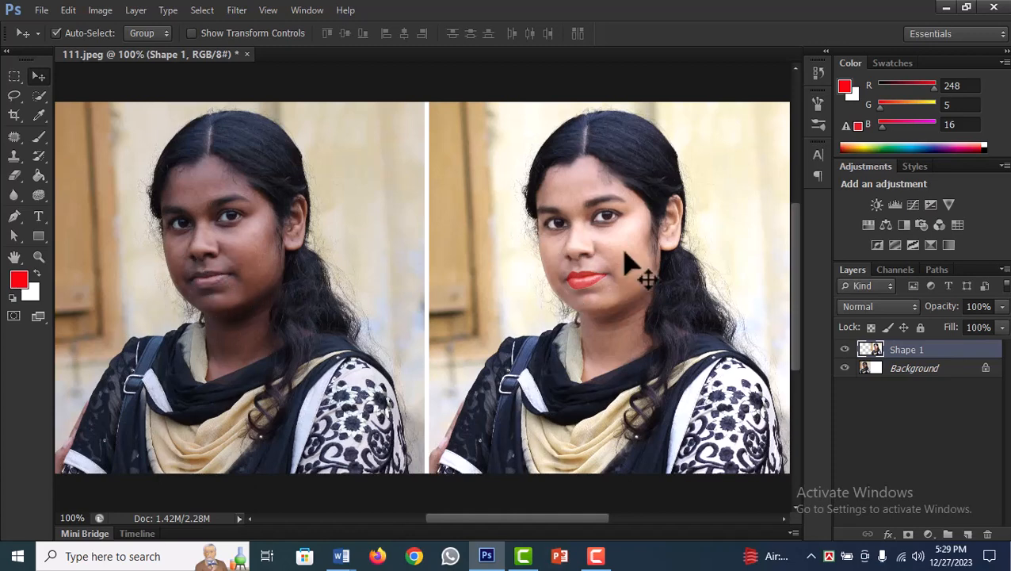